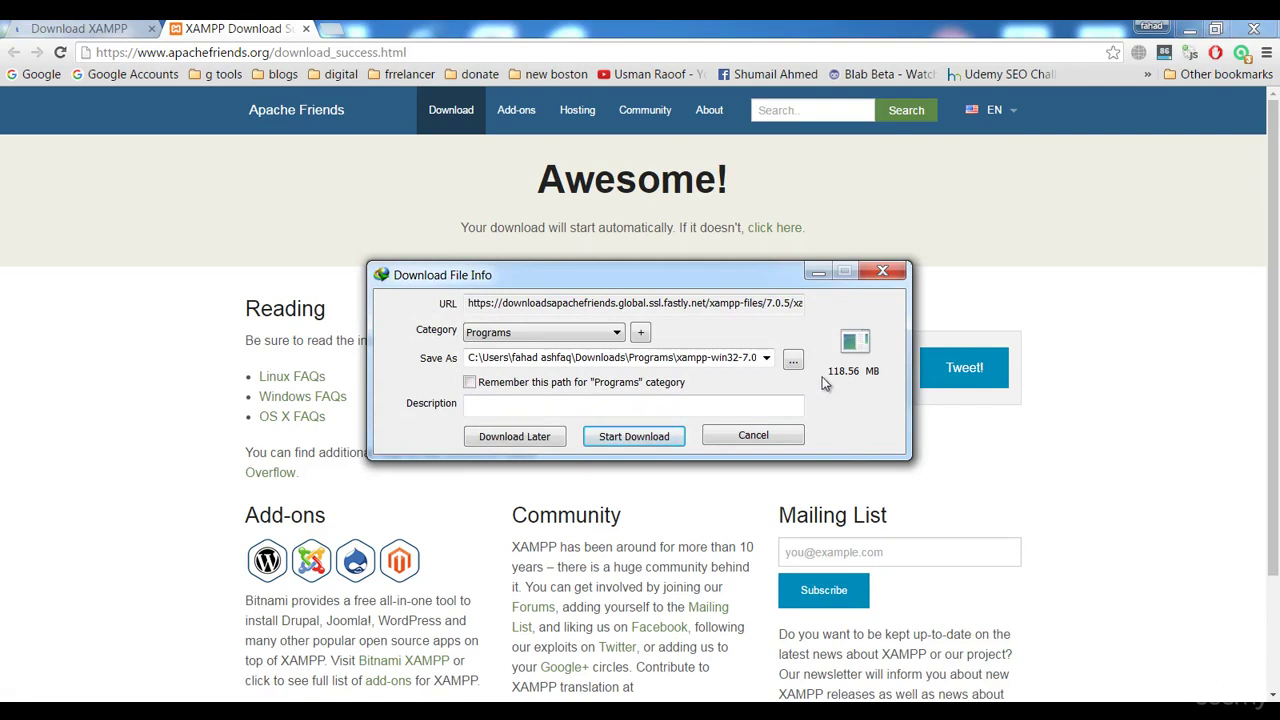
Cancel the pending XAMPP download for Windows and close its download success page
click(761, 440)
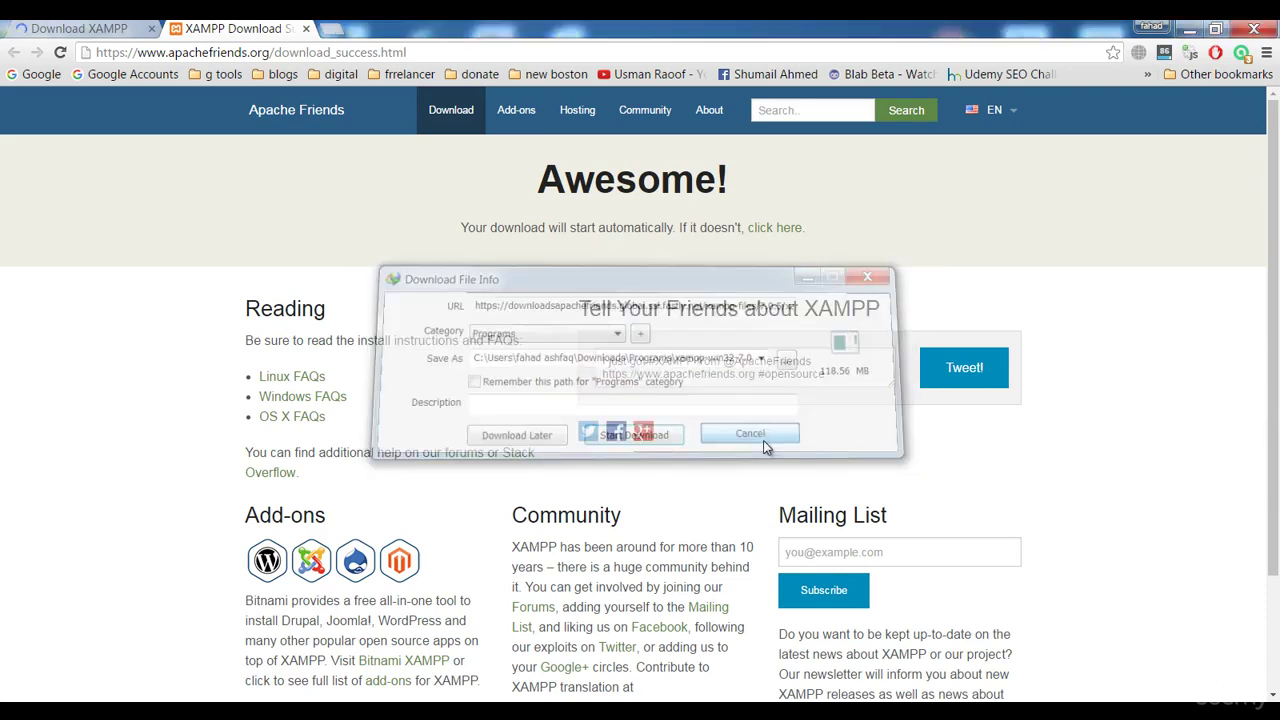
click(306, 30)
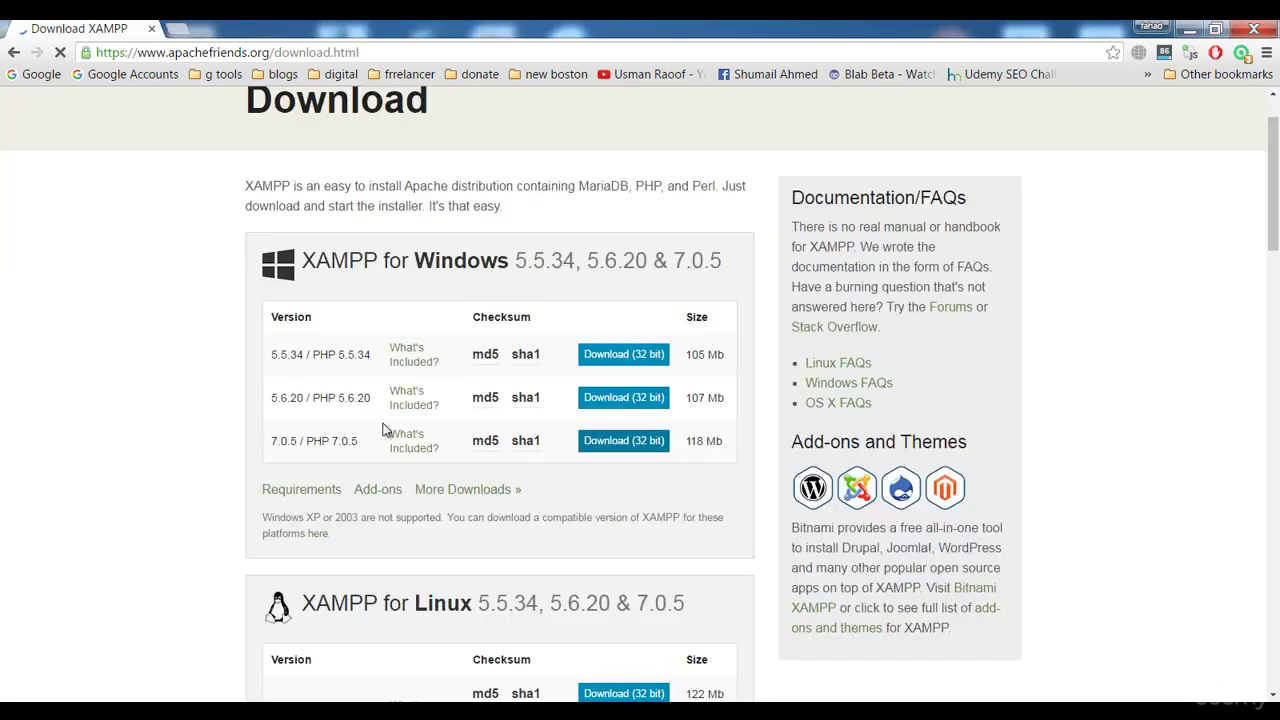
Start the 64-bit XAMPP 7.0.5 download for OS X, cancel it, and close its download success page
scroll(329, 400, down, 3)
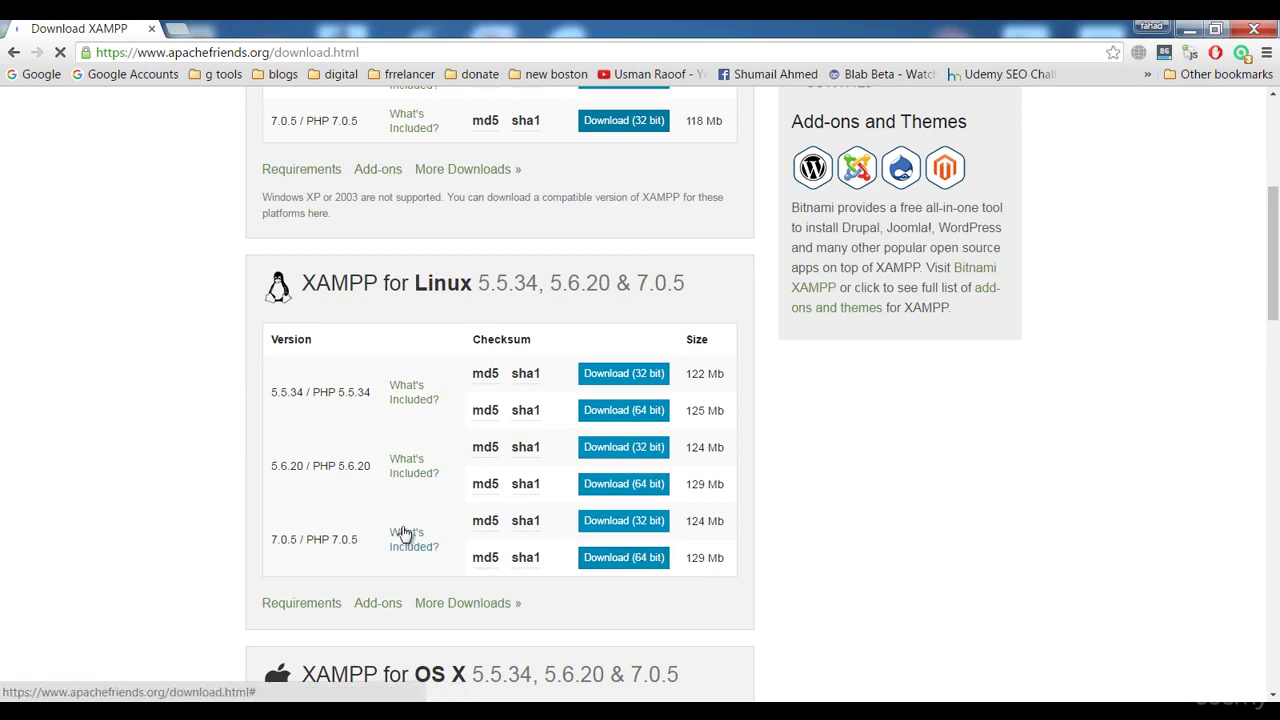
scroll(422, 487, down, 2)
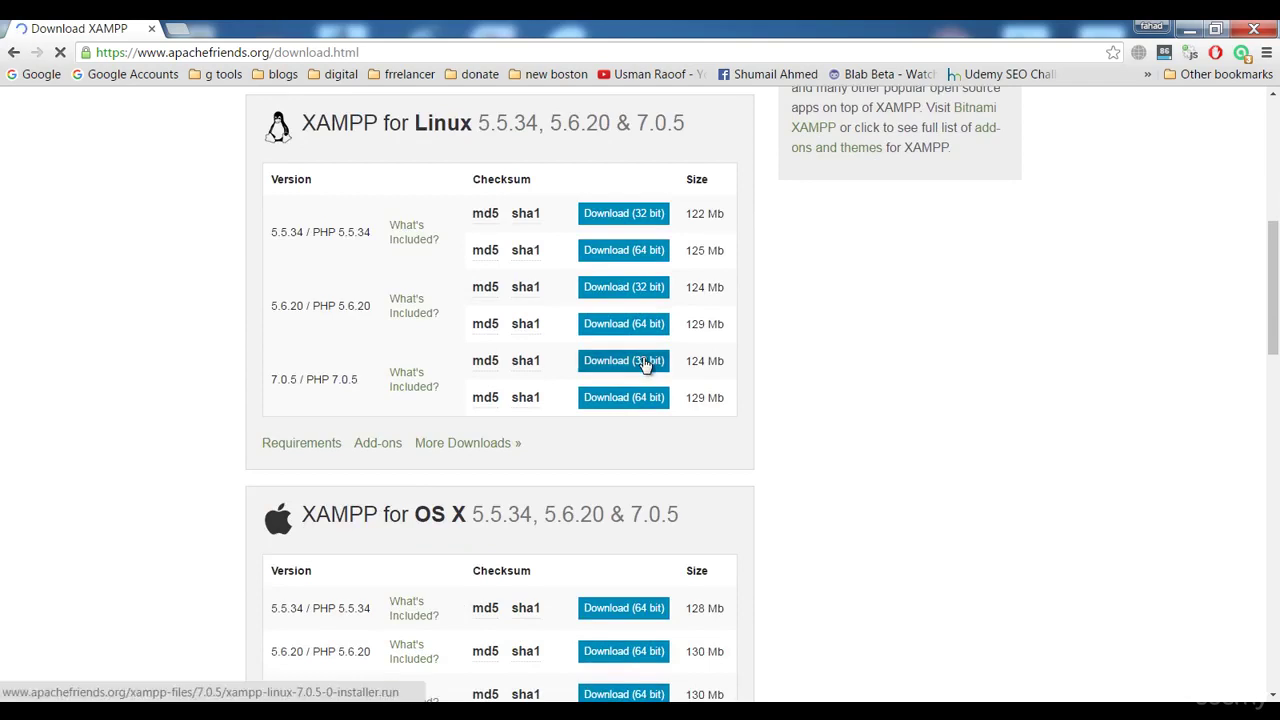
scroll(634, 432, down, 2)
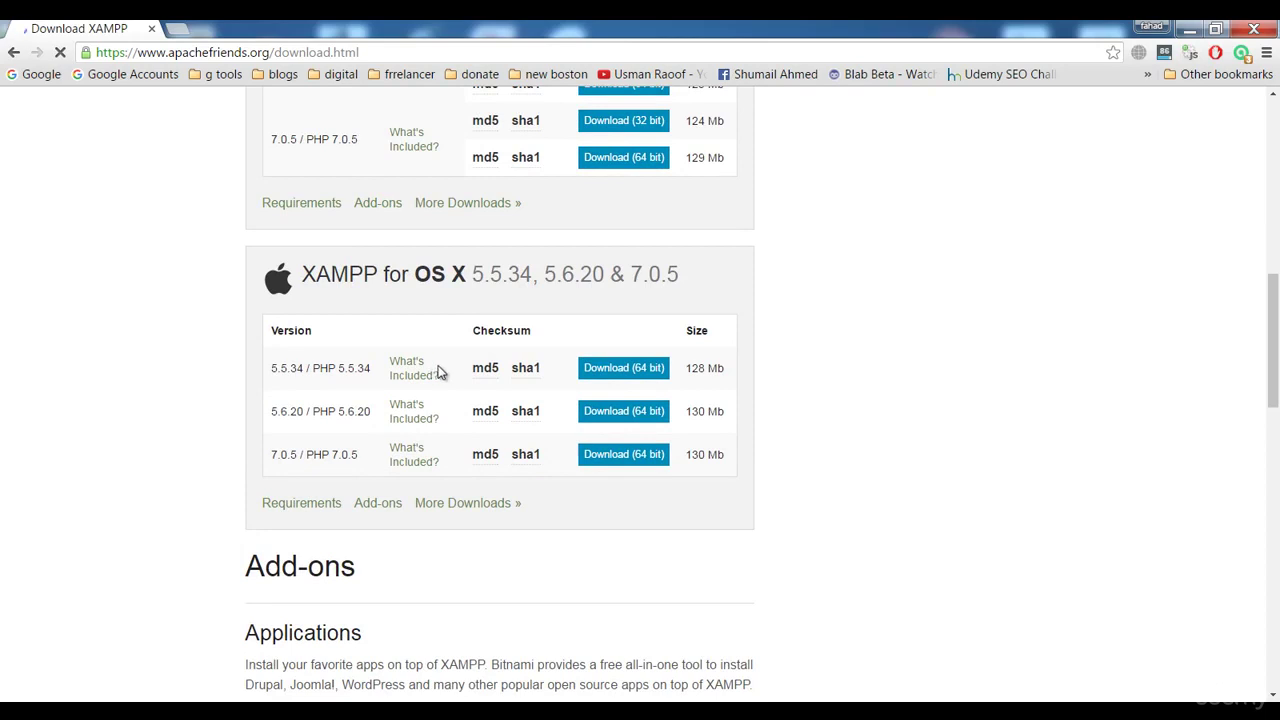
click(640, 462)
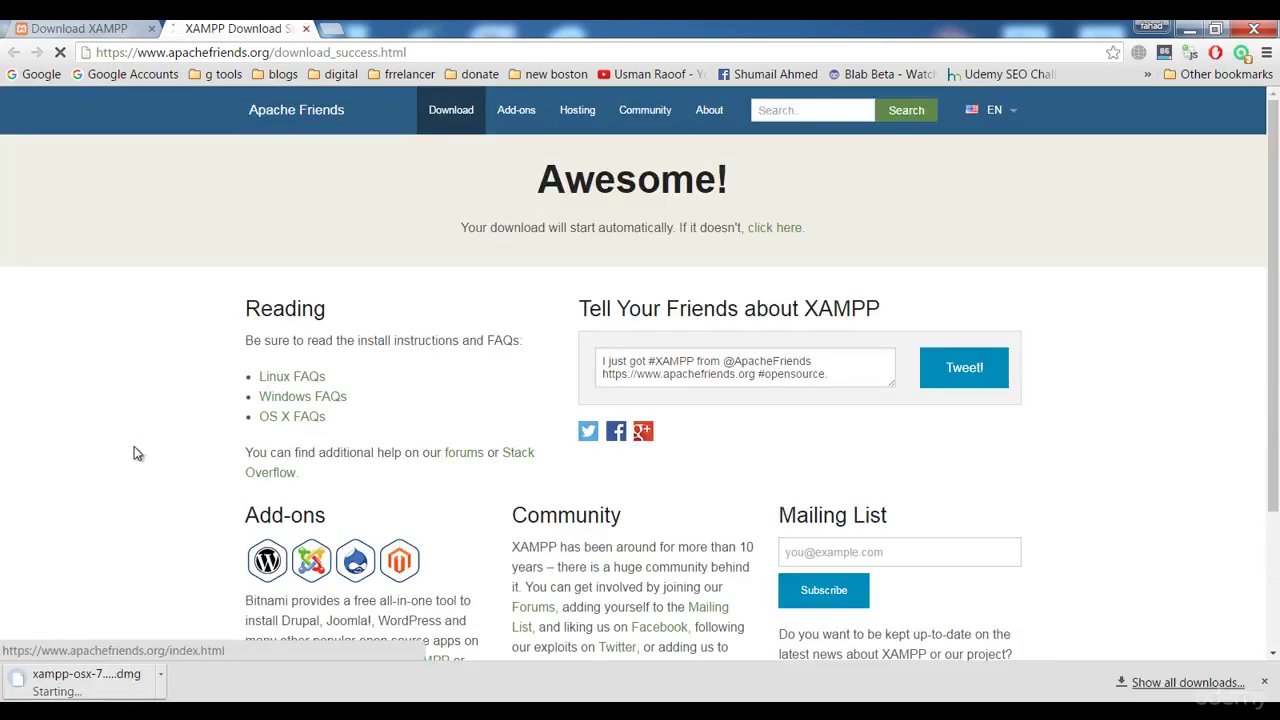
click(160, 675)
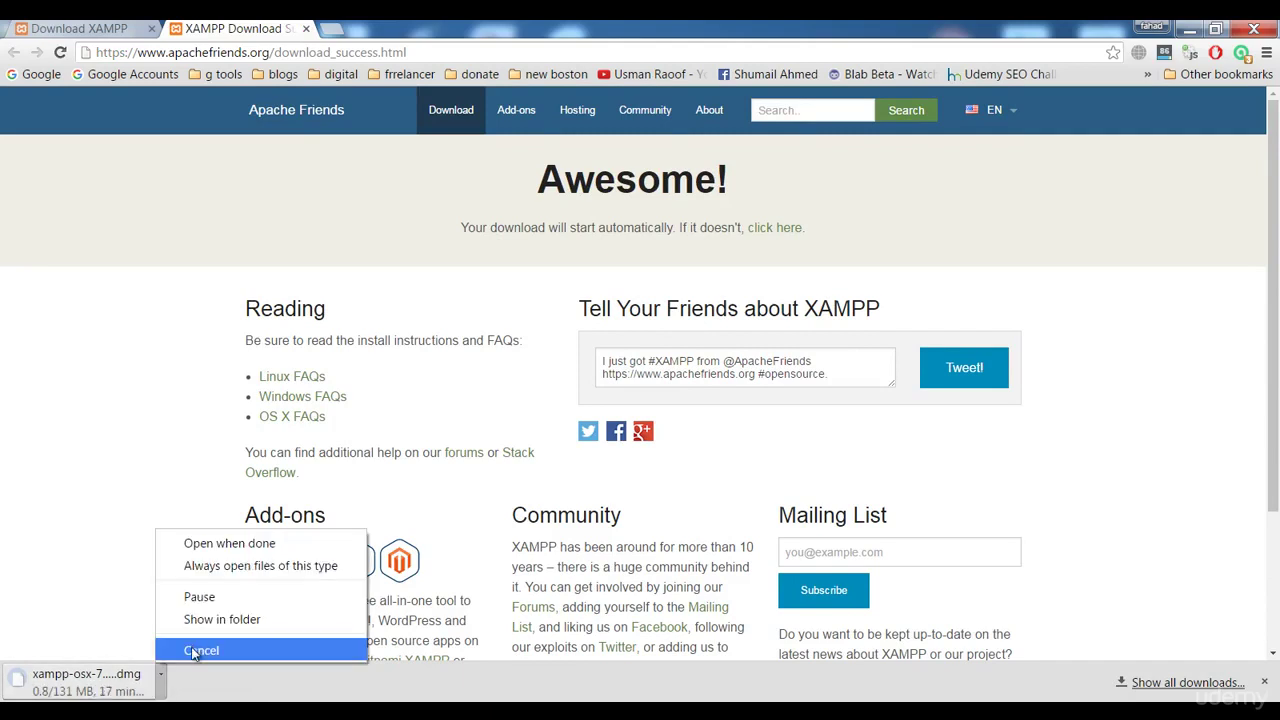
click(199, 650)
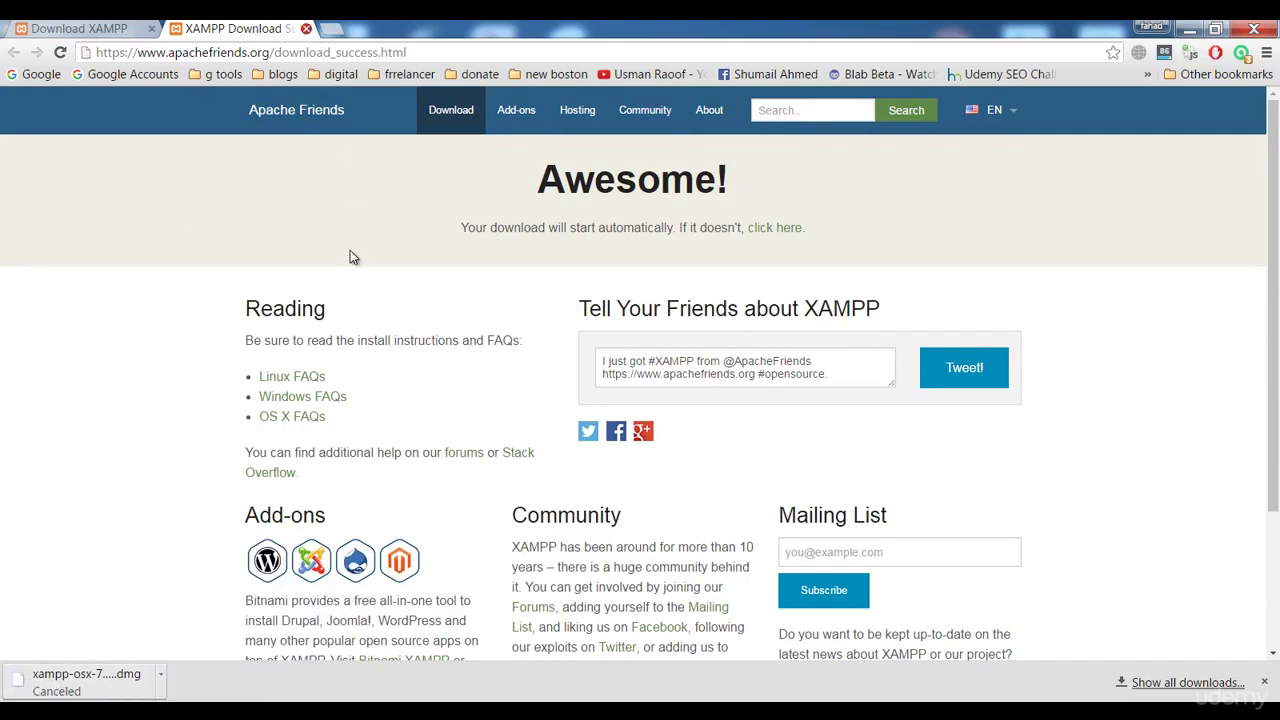
key(ctrl+w)
Return to the XAMPP for Windows downloads and highlight the apachefriends domain in the page address
scroll(137, 291, up, 3)
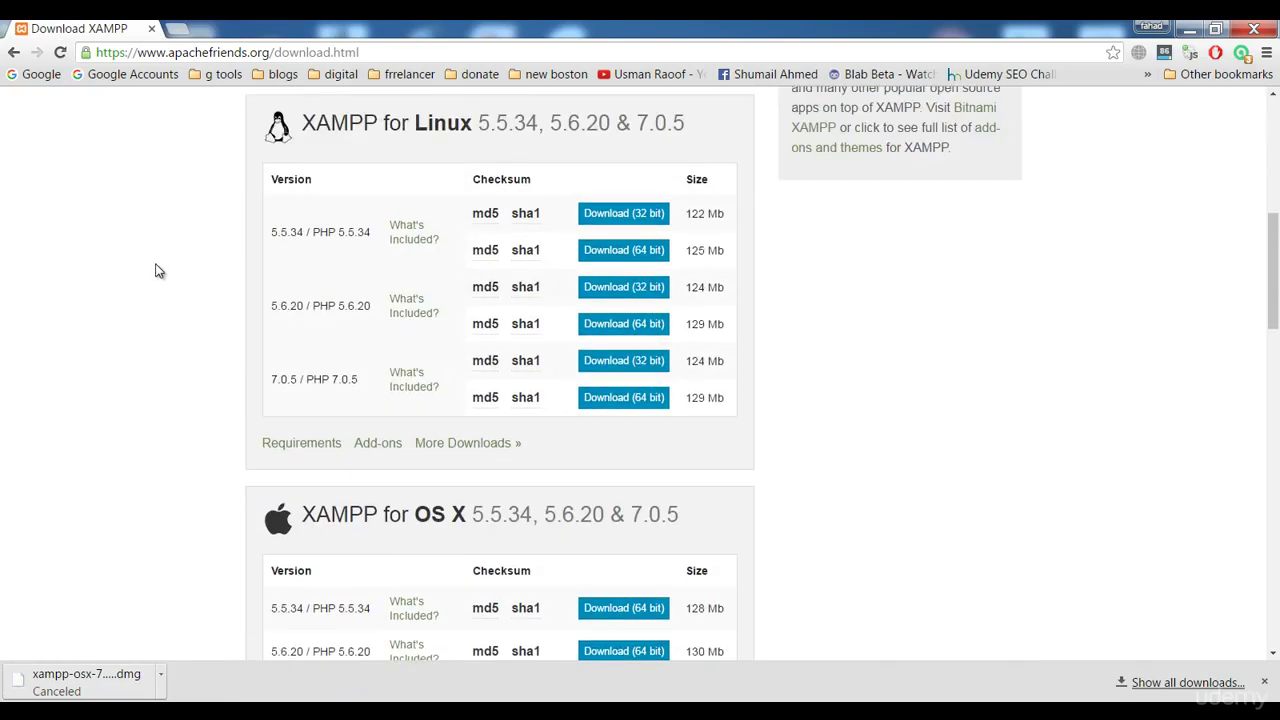
scroll(546, 230, up, 3)
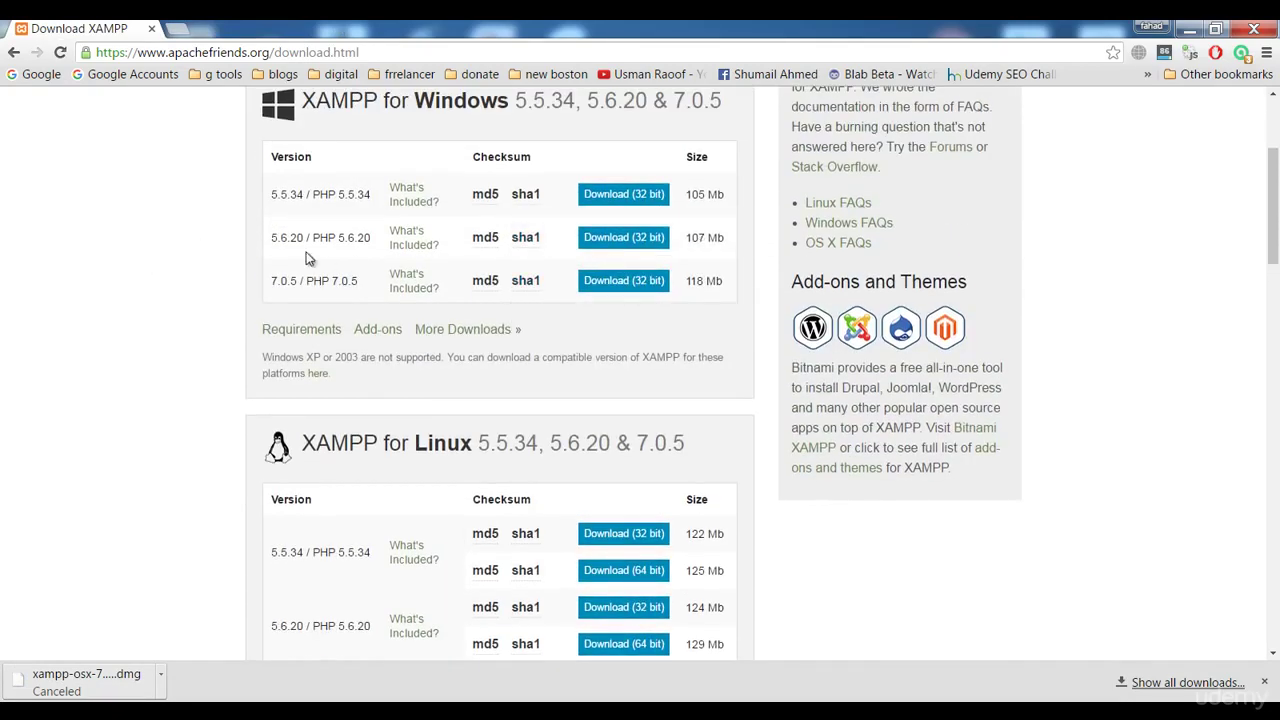
scroll(113, 179, up, 3)
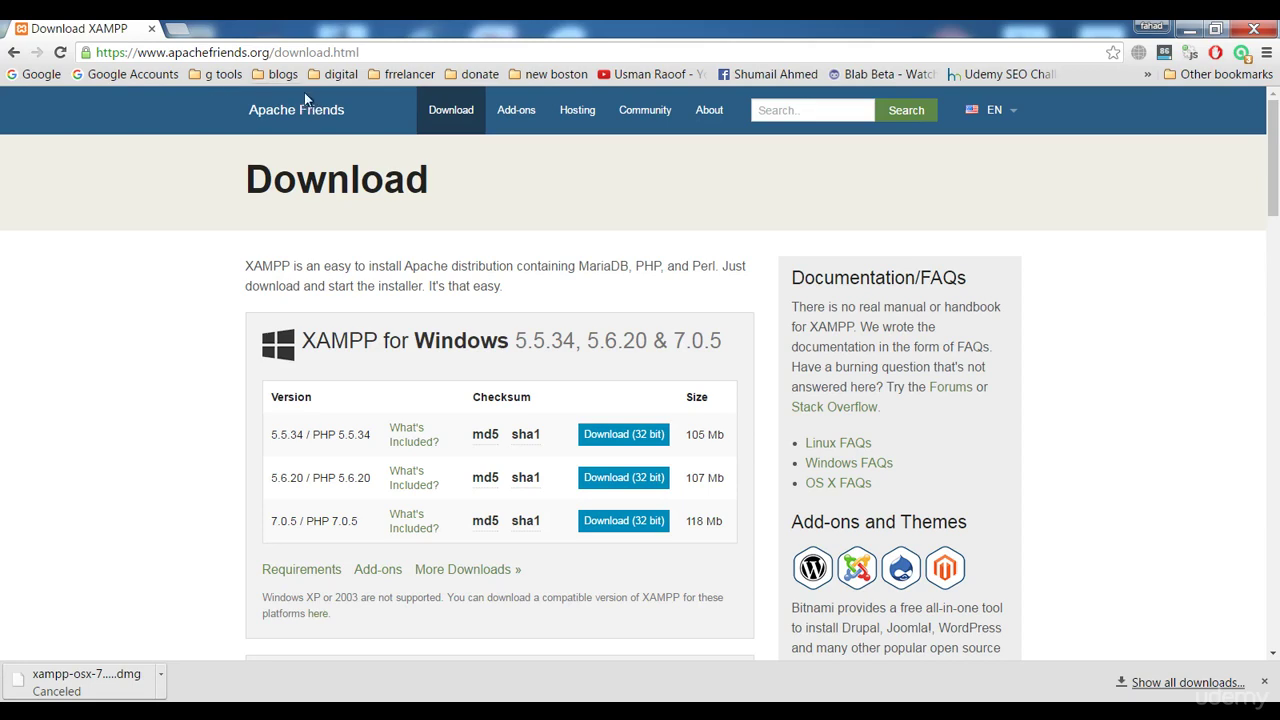
double_click(195, 52)
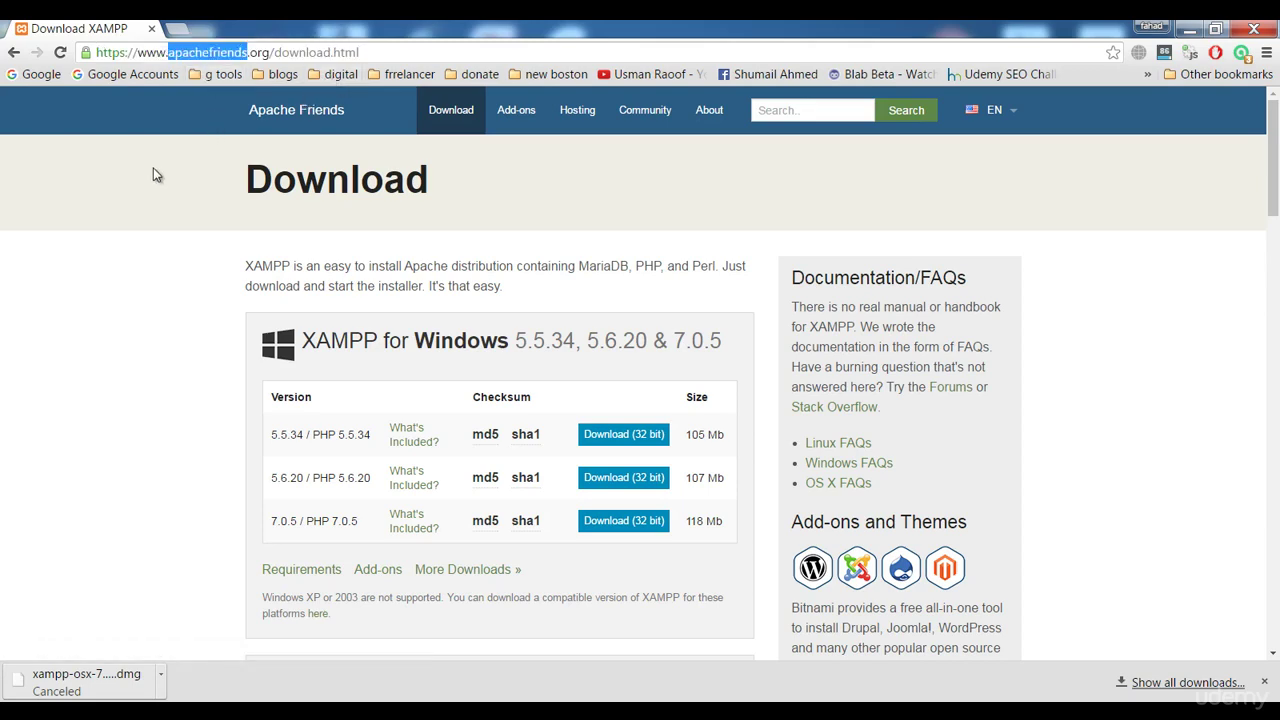
Minimize the browser and the other open windows to reach the desktop
click(1187, 29)
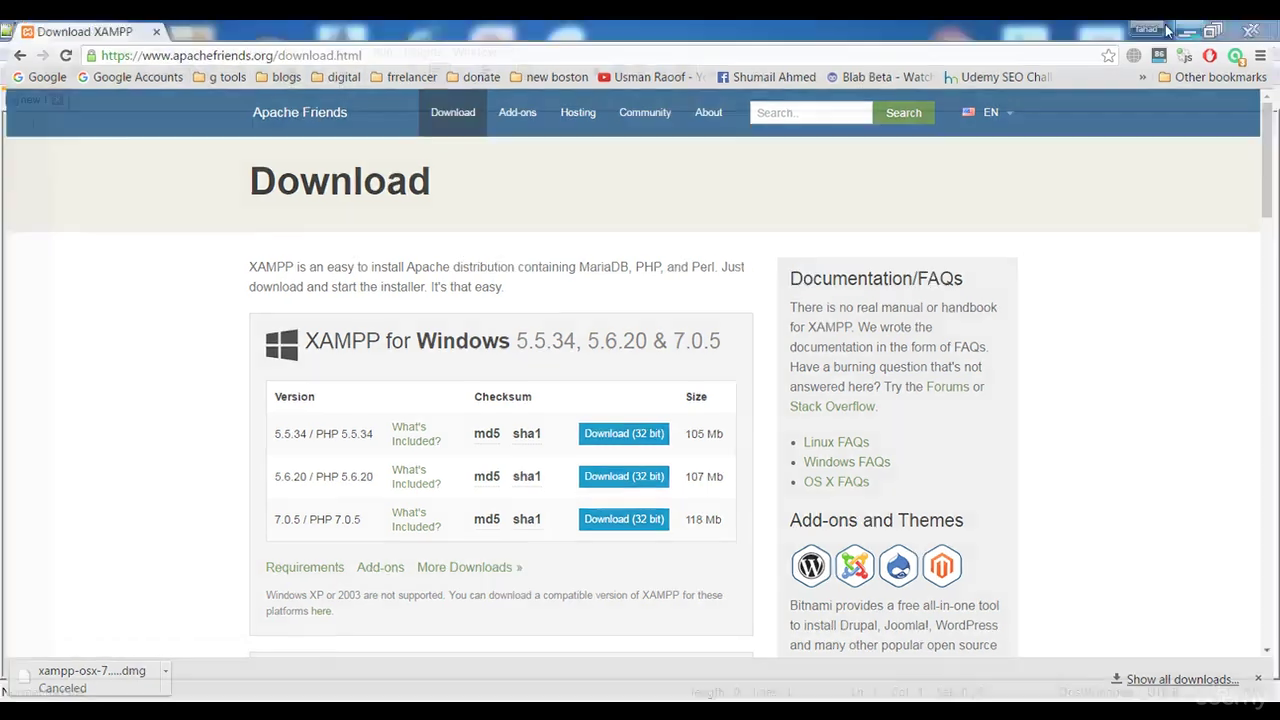
click(1185, 30)
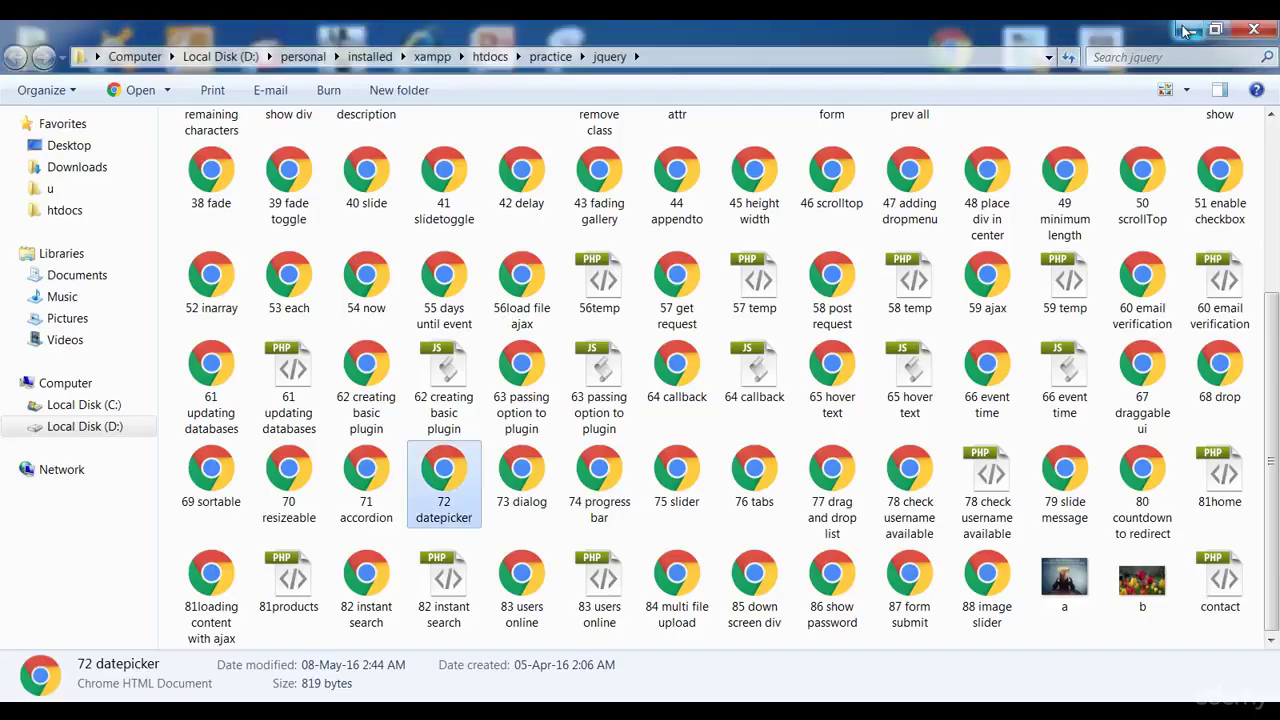
click(1185, 30)
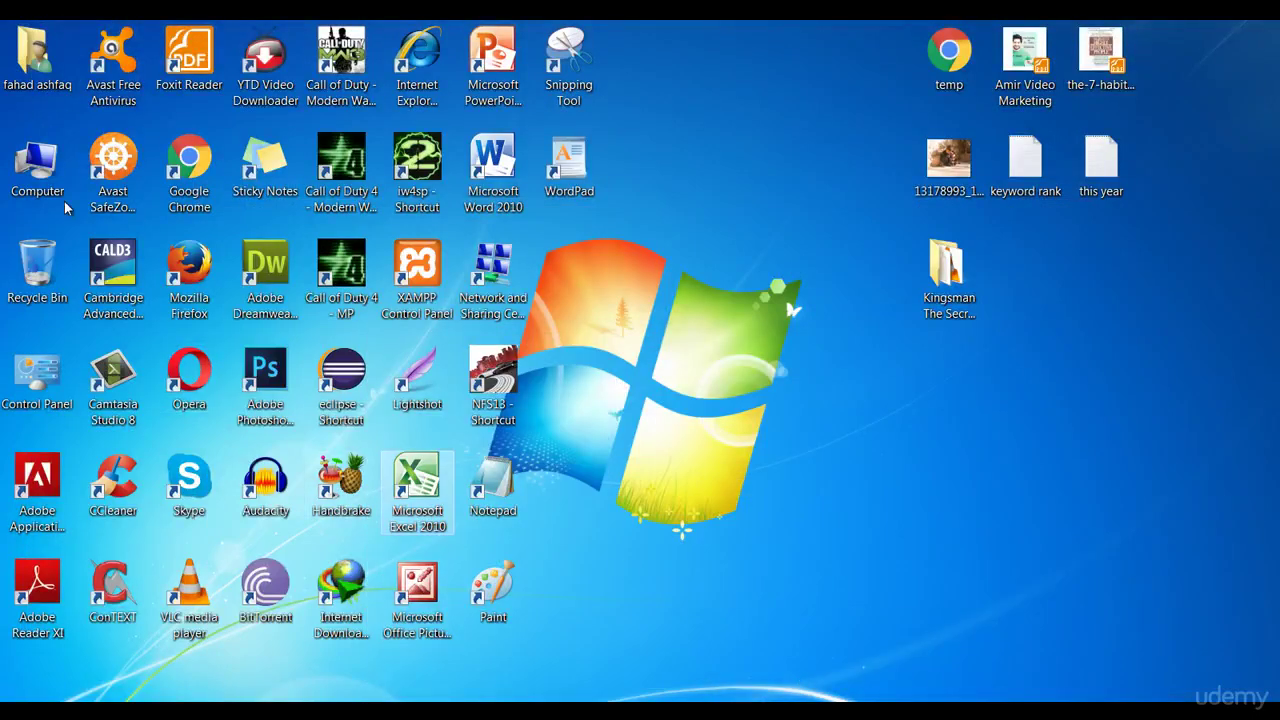
Open the soft folder inside personal on Local Disk (D:) and maximize its window
double_click(38, 165)
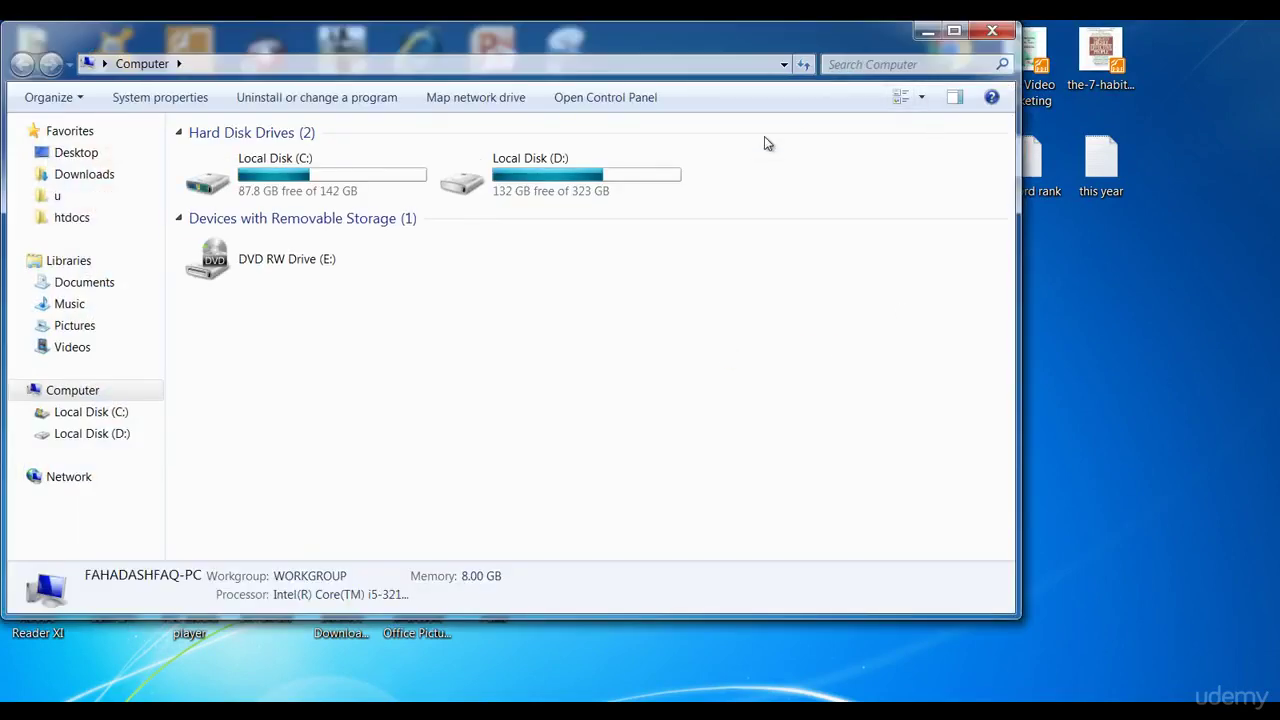
double_click(643, 191)
double_click(277, 204)
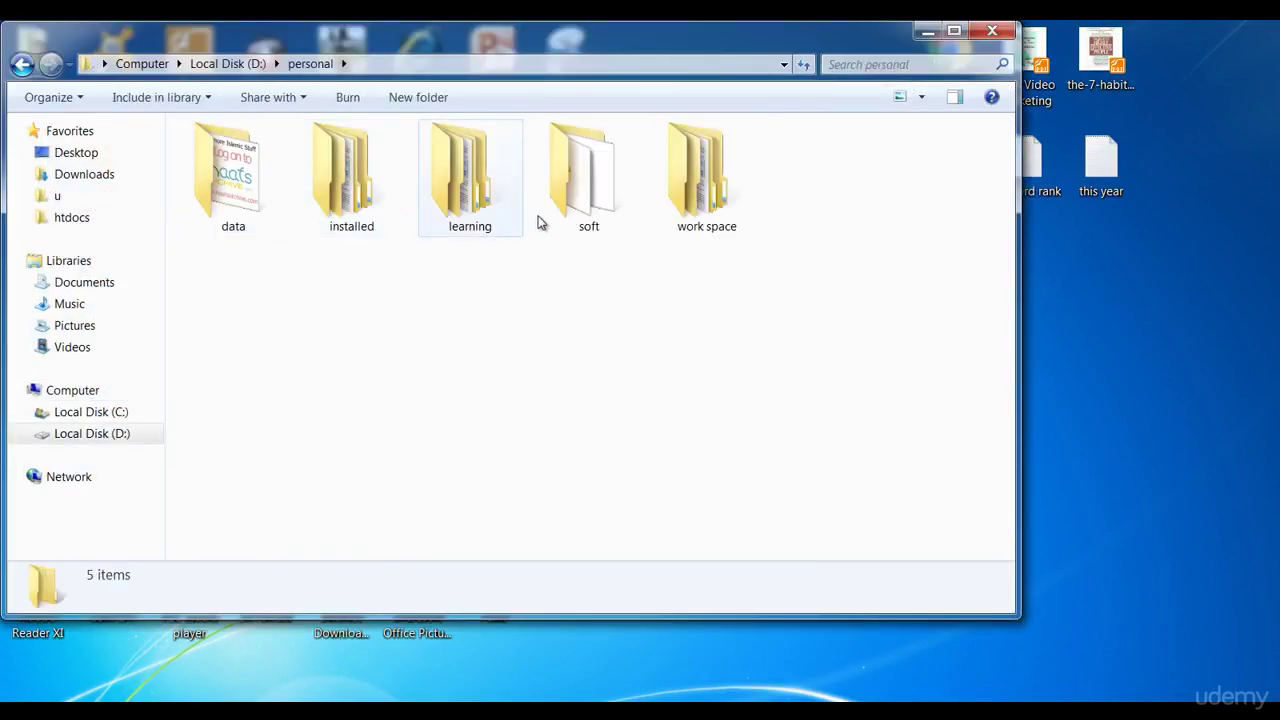
double_click(608, 218)
double_click(669, 30)
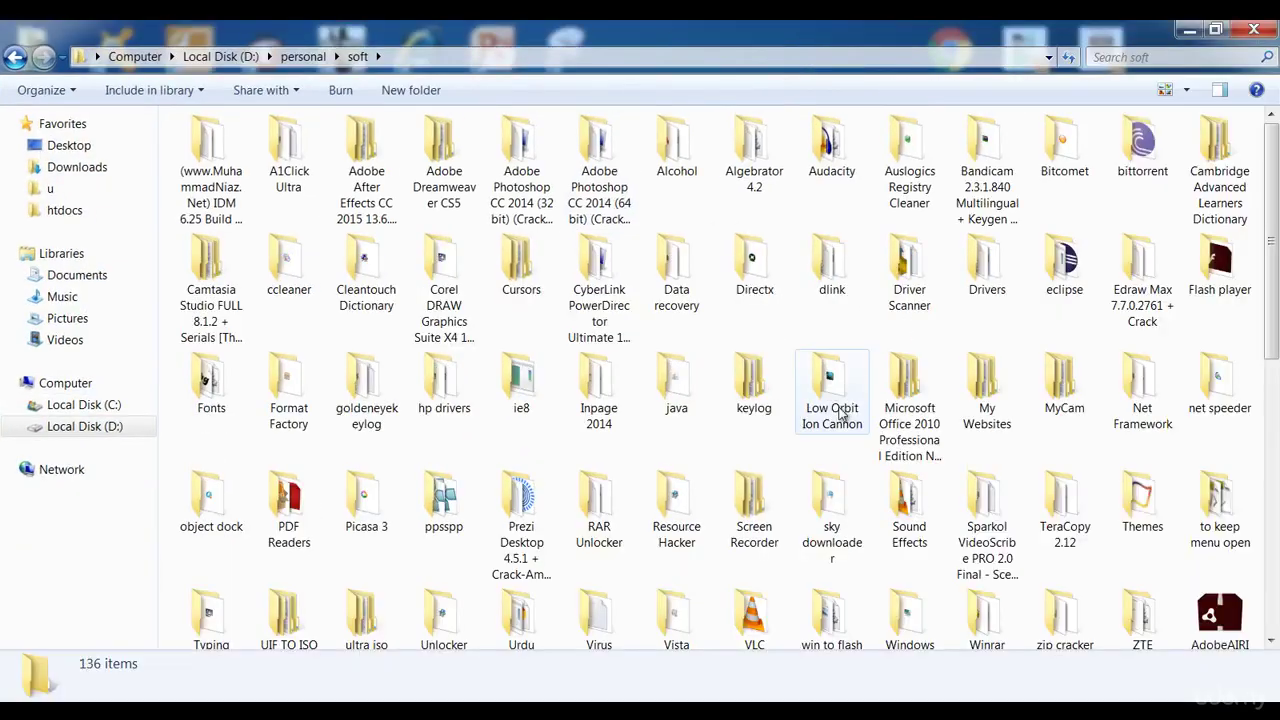
Select the xampp-win32-1.8.1-VC9-installer file and show it in the folder with extra large icons
scroll(840, 415, down, 5)
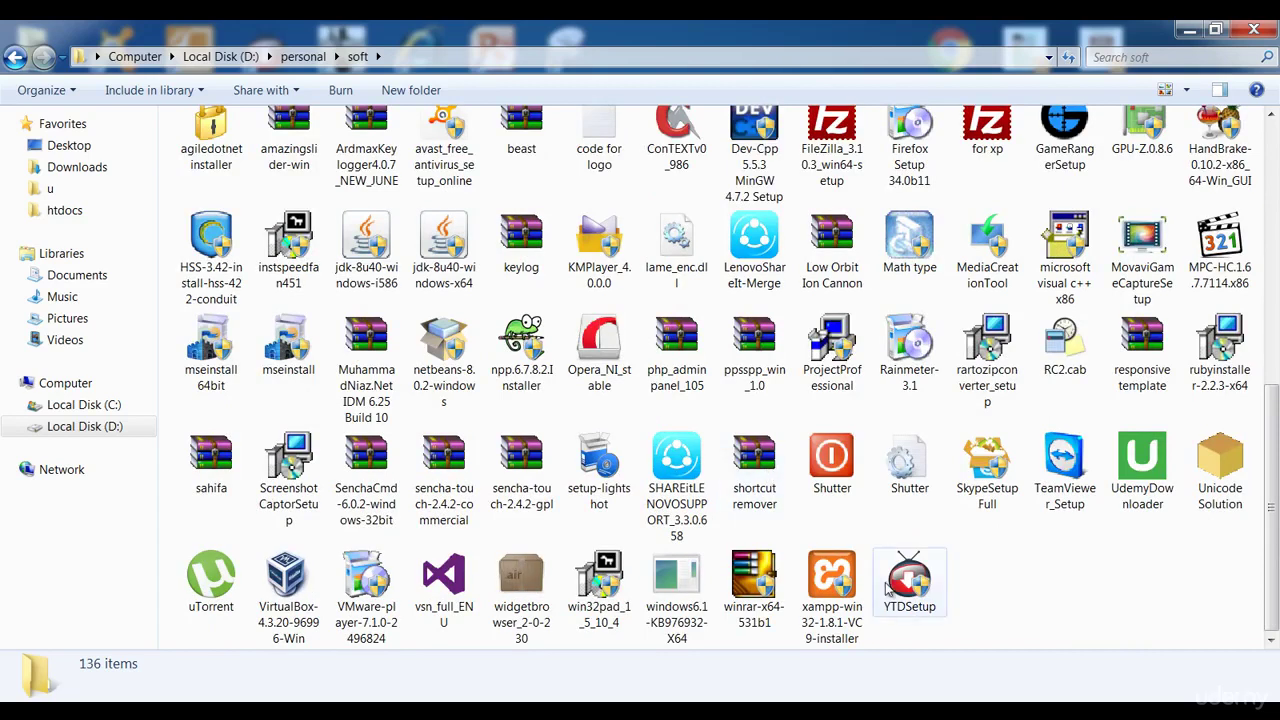
click(850, 618)
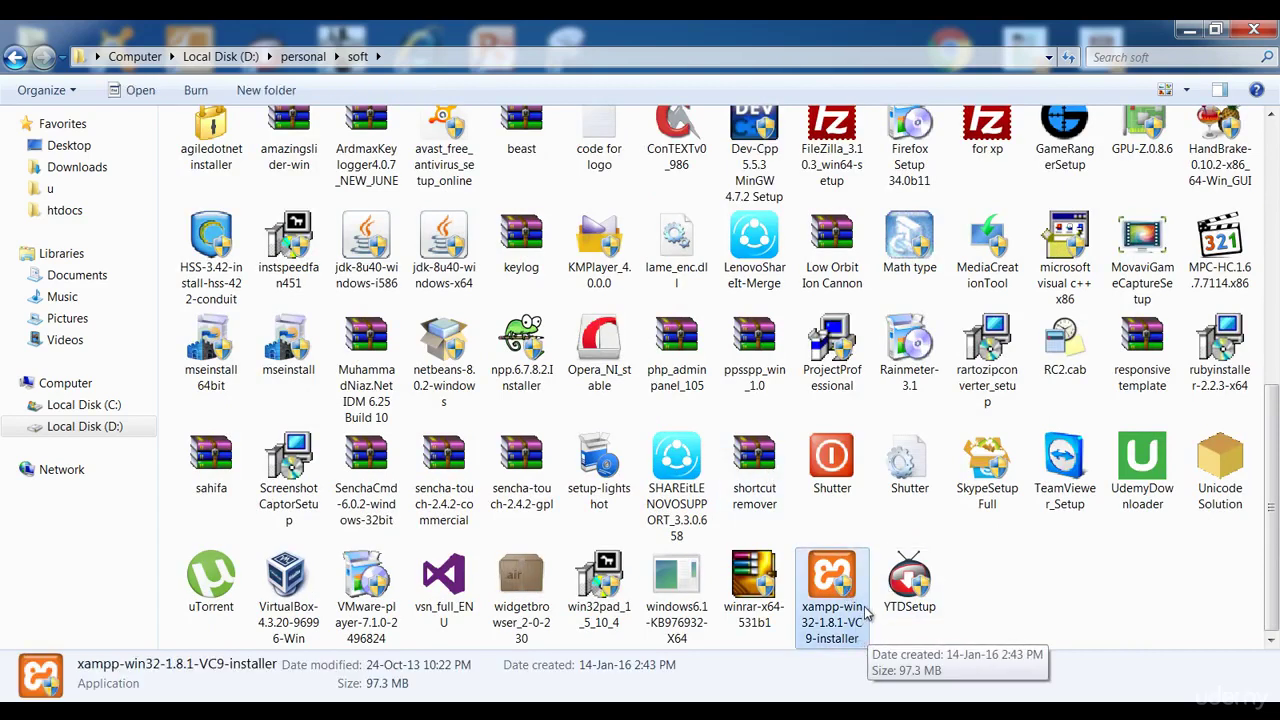
click(1190, 91)
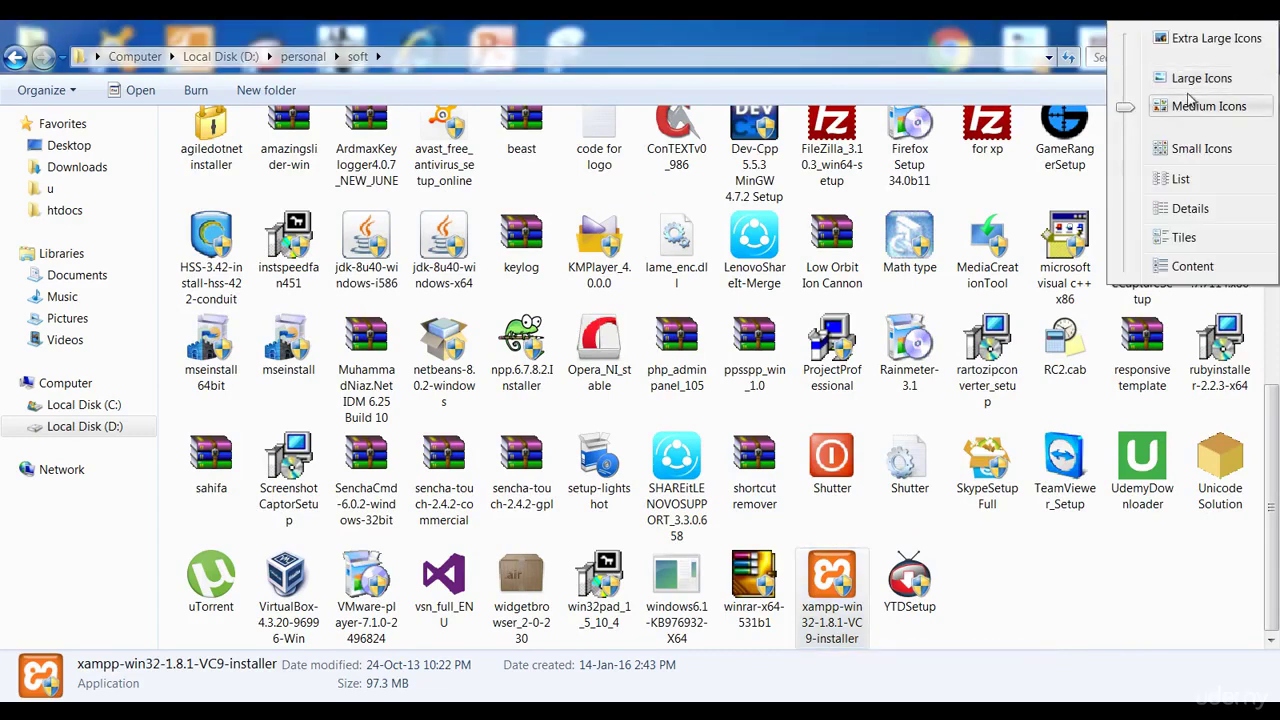
click(1195, 38)
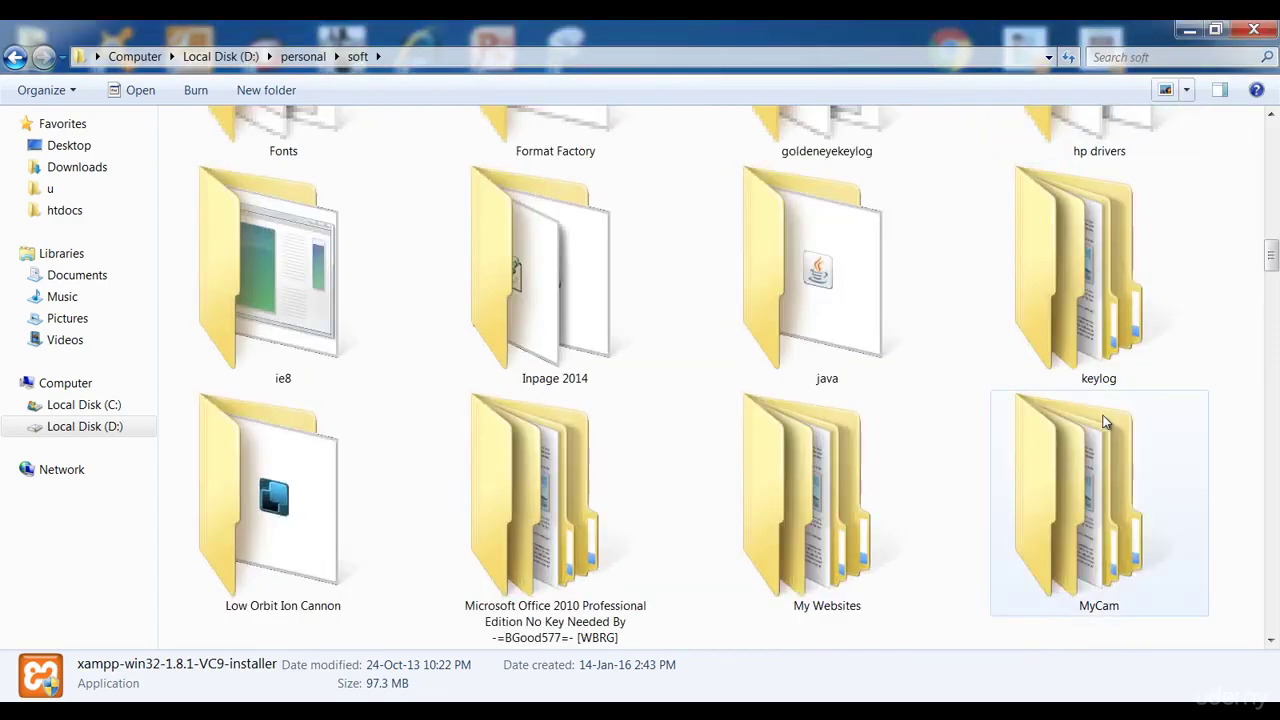
scroll(1249, 380, down, 10)
scroll(1229, 600, down, 5)
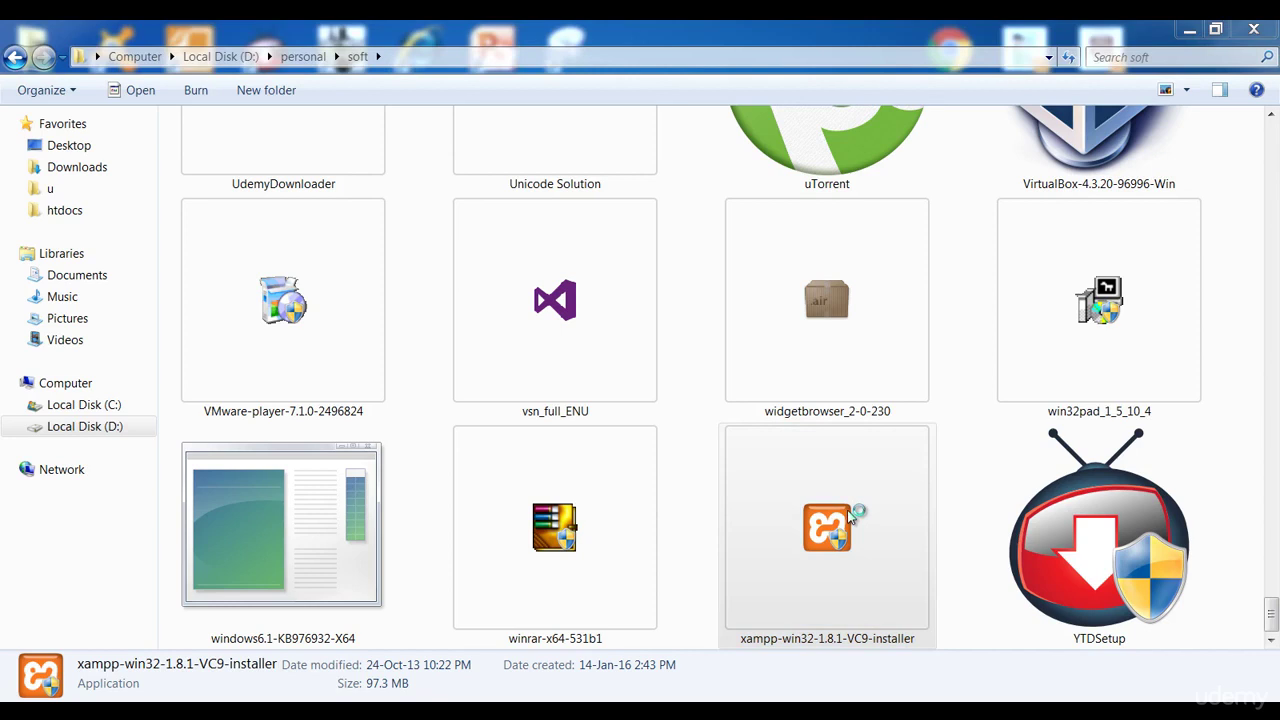
mouse_move(644, 712)
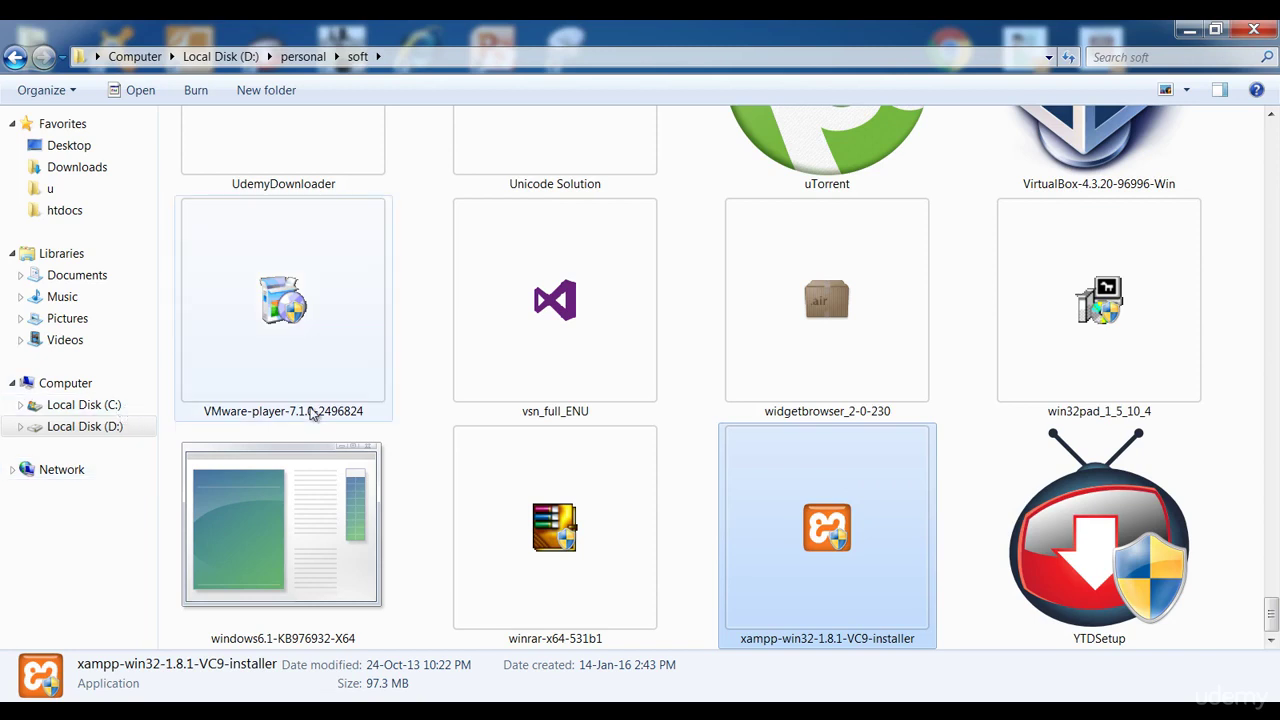
Examine Local Disk (C:) and its Program Files (x86) folder as the usual place for installed programs
click(85, 408)
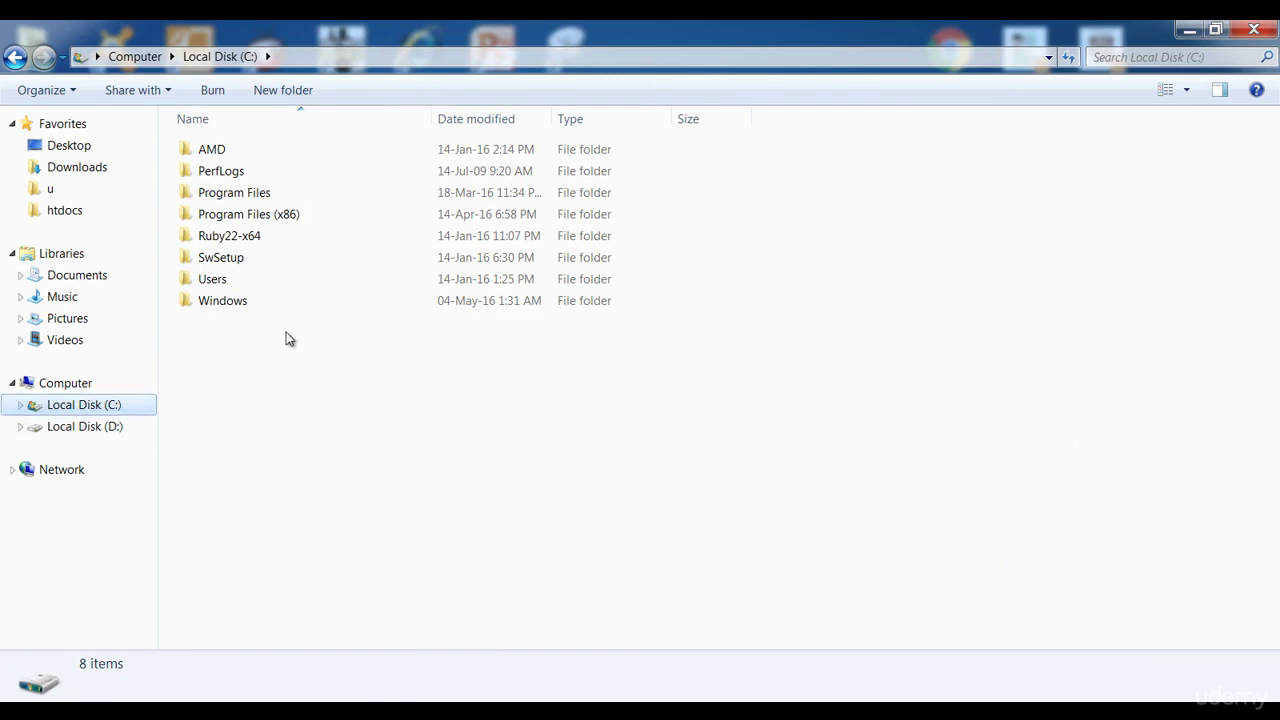
double_click(321, 220)
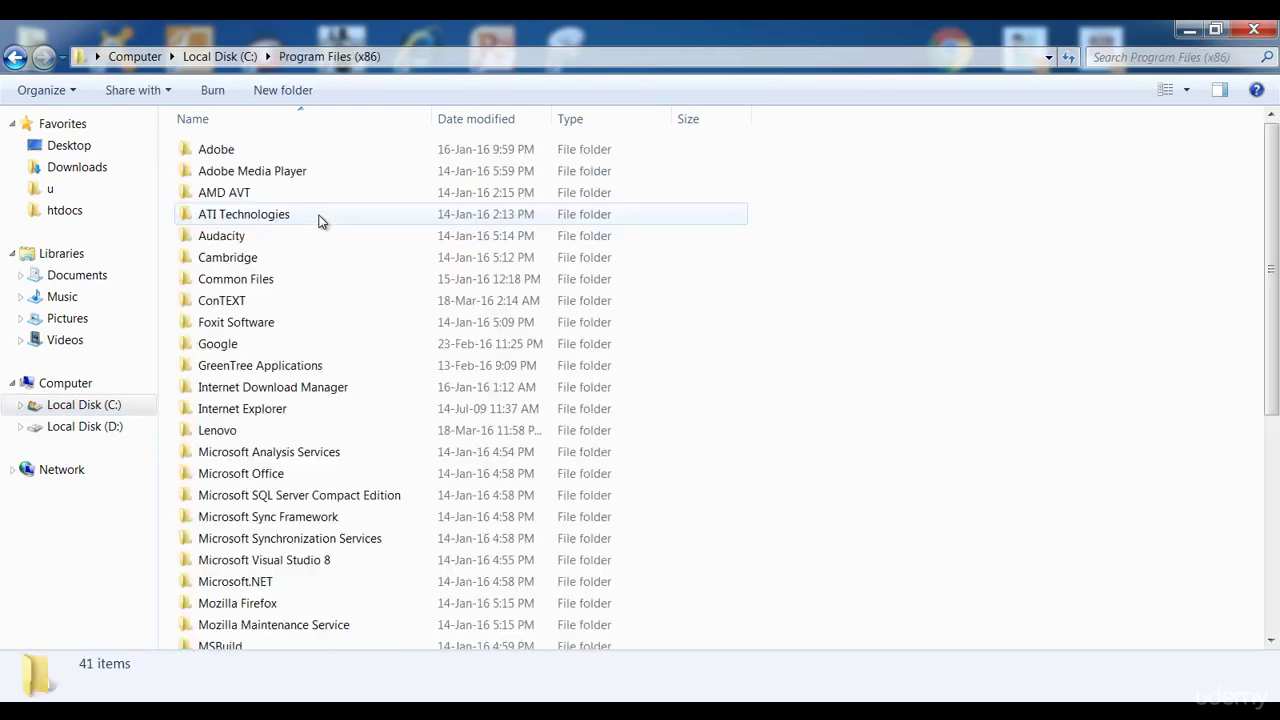
click(15, 56)
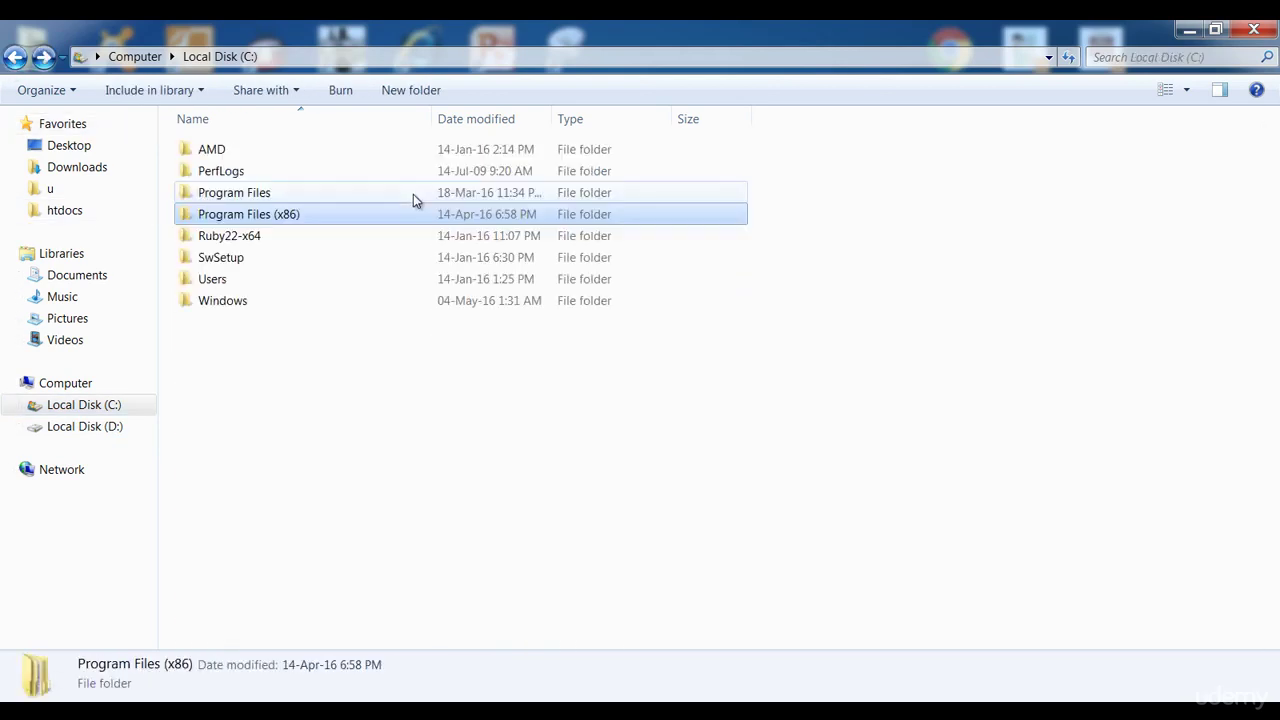
click(325, 198)
double_click(315, 217)
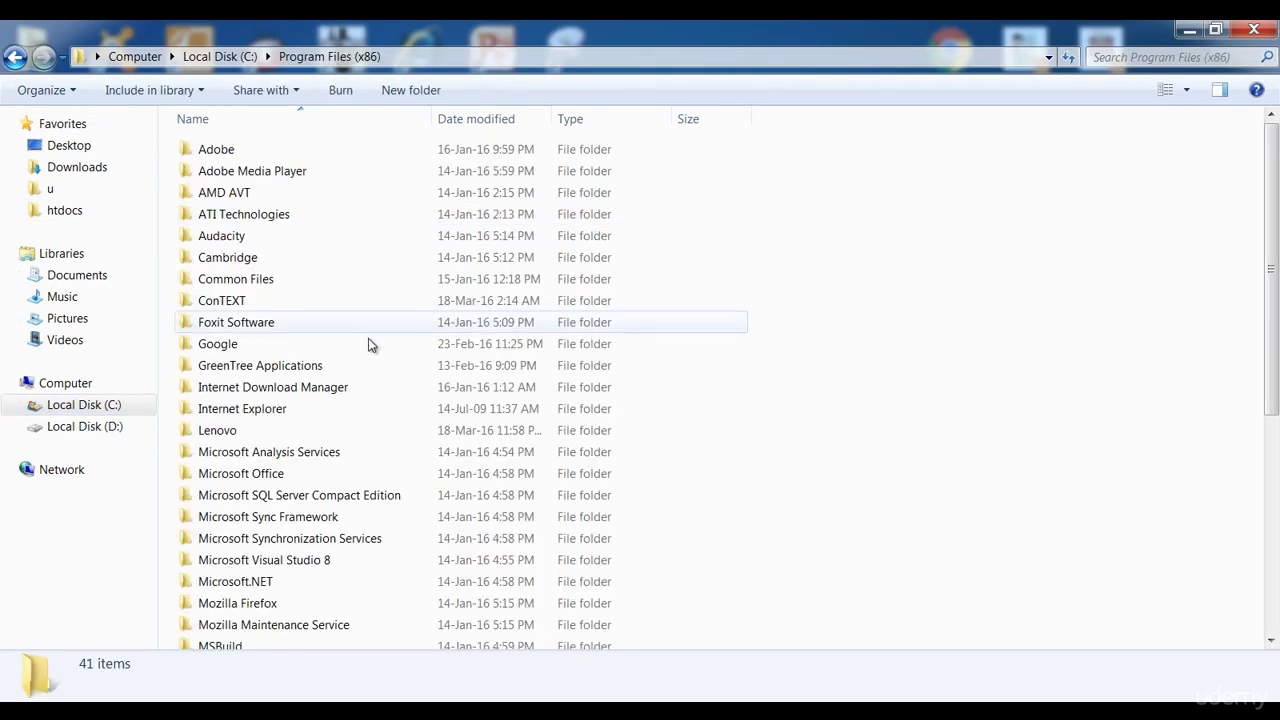
key(c)
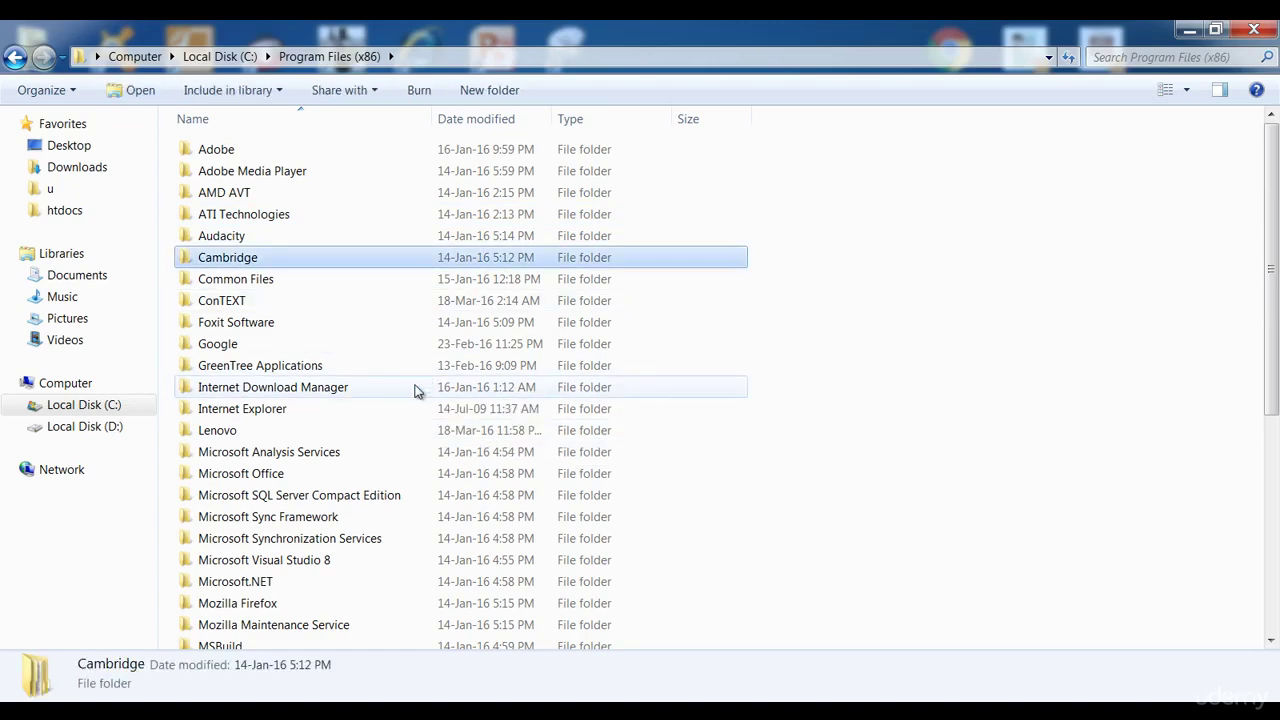
click(280, 214)
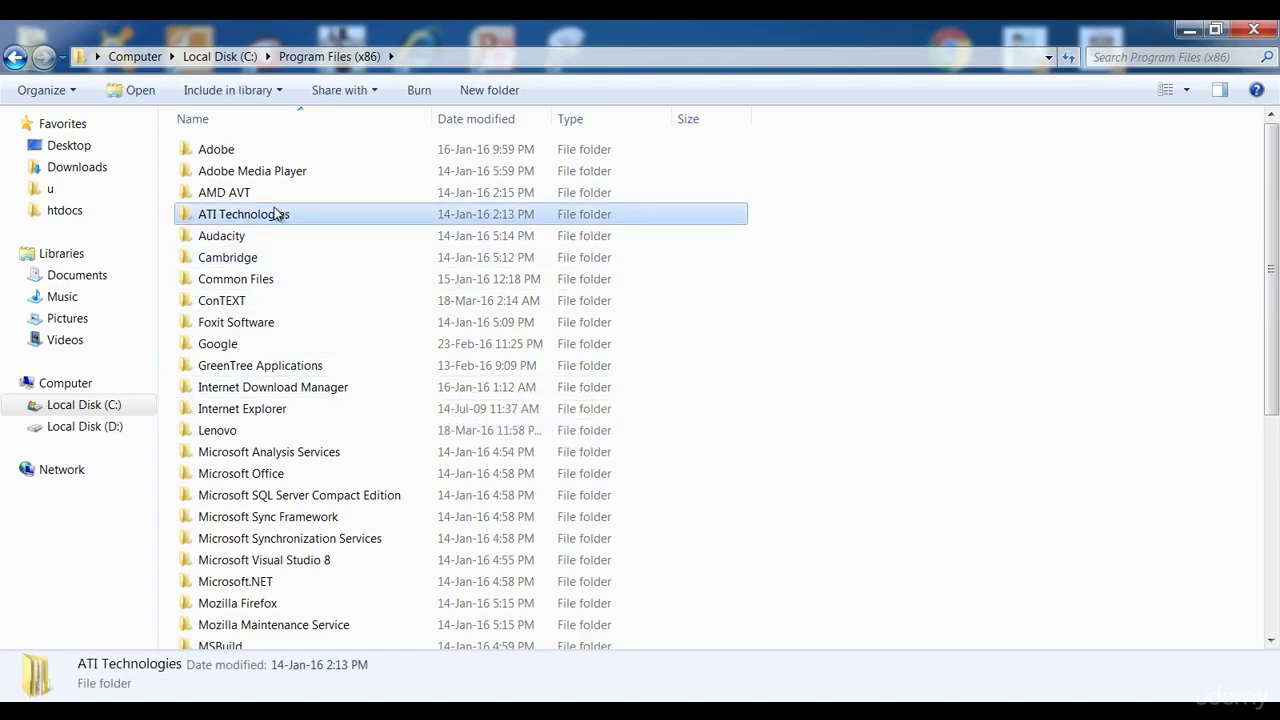
click(18, 57)
Open the installed folder inside personal on Local Disk (D:), view its xampp folder's contents, and return to the installed folder
click(85, 426)
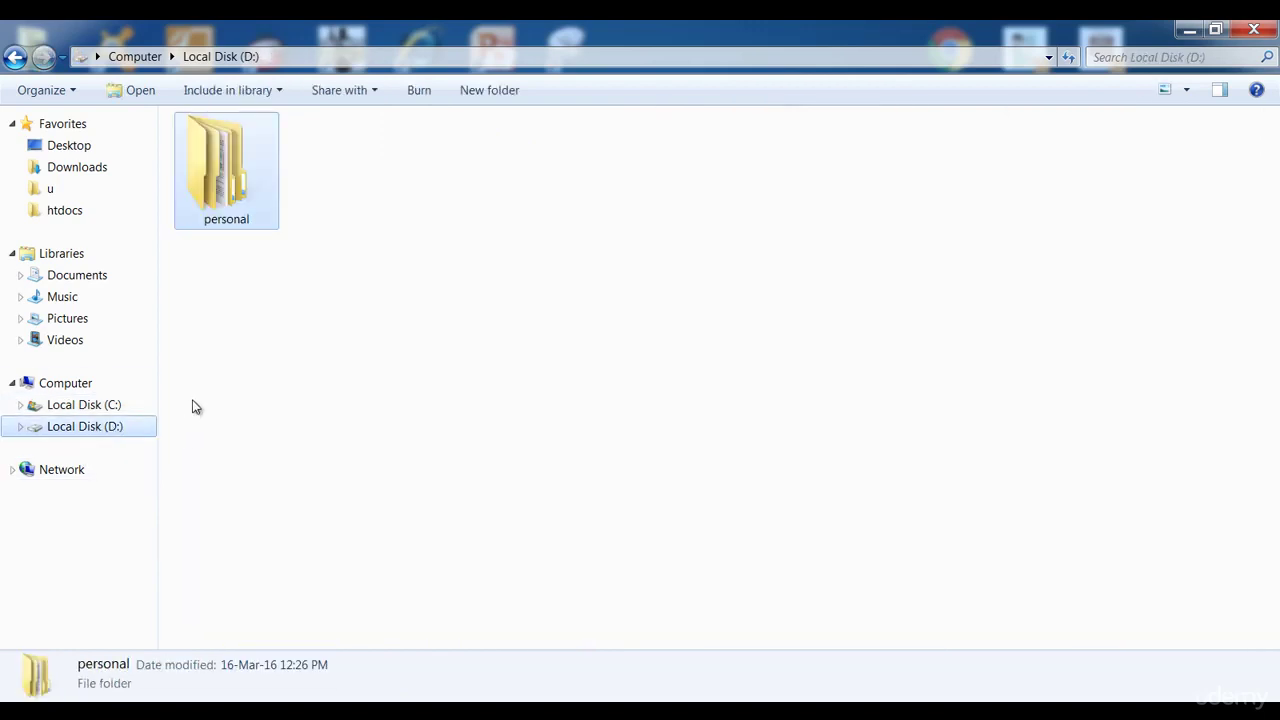
double_click(225, 171)
click(309, 187)
double_click(309, 187)
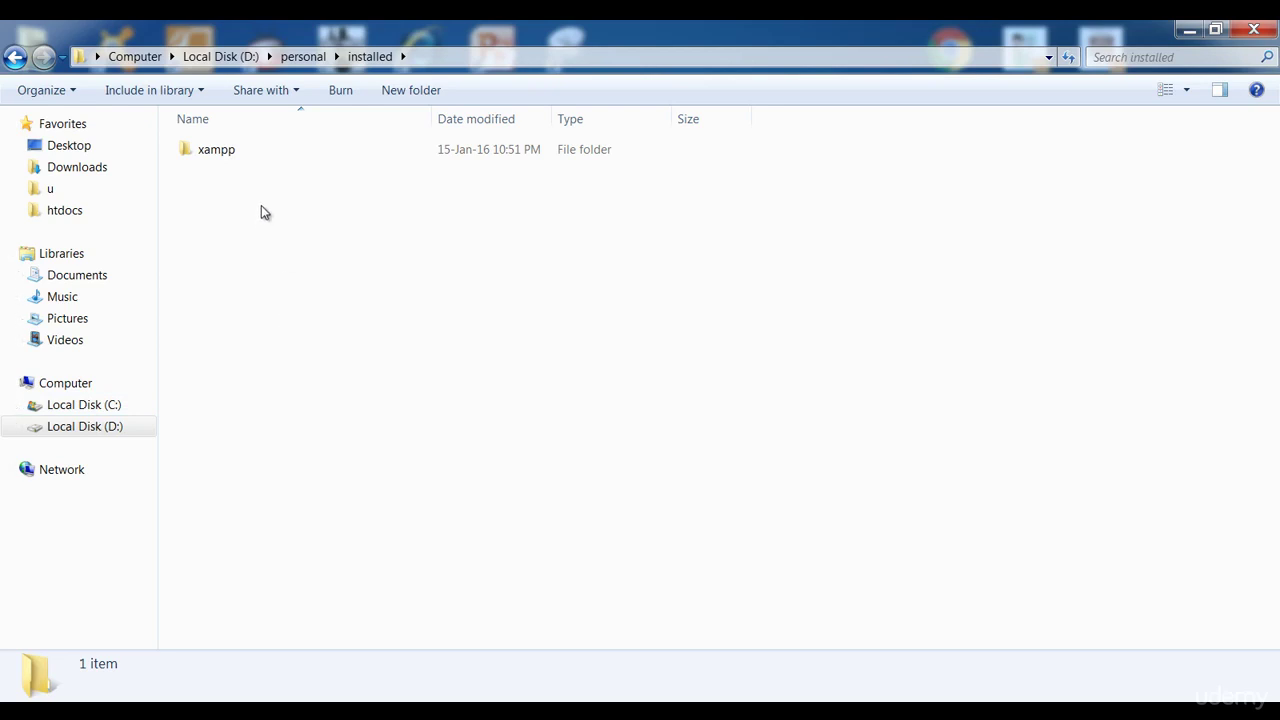
click(260, 162)
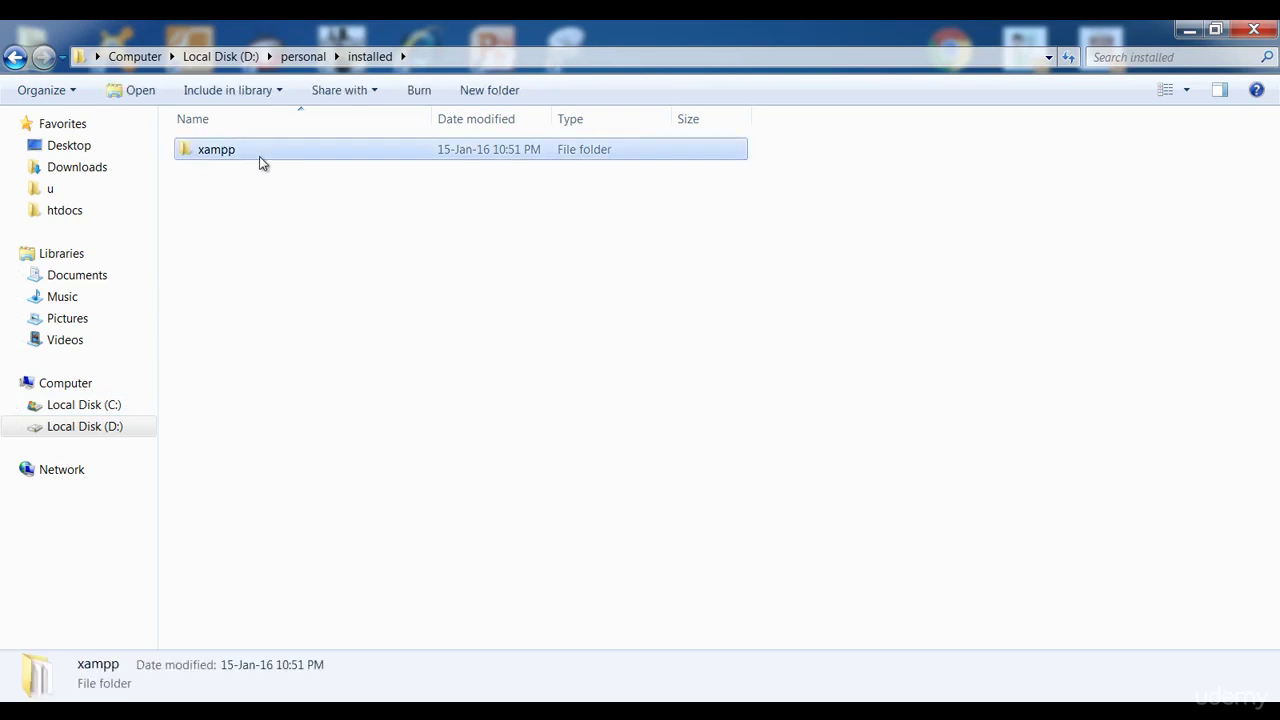
double_click(260, 162)
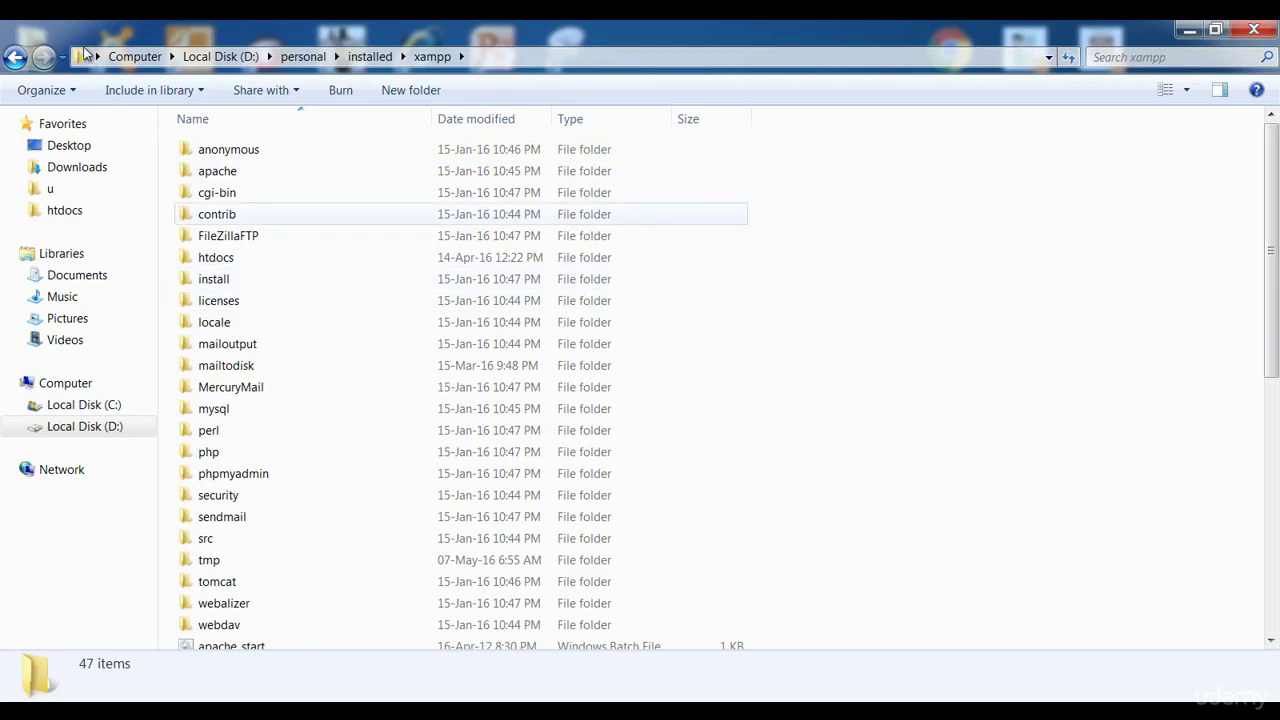
click(15, 56)
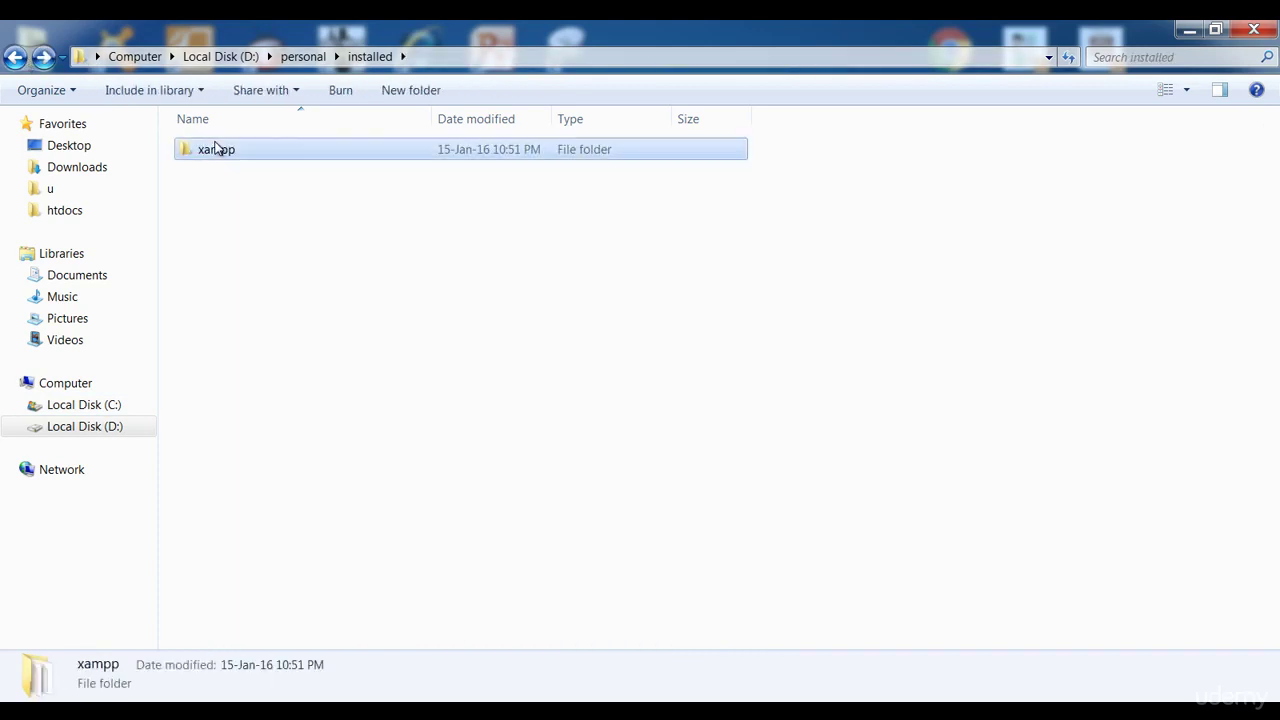
Open the xampp folder, show its contents as large icons, and open the htdocs folder
double_click(217, 148)
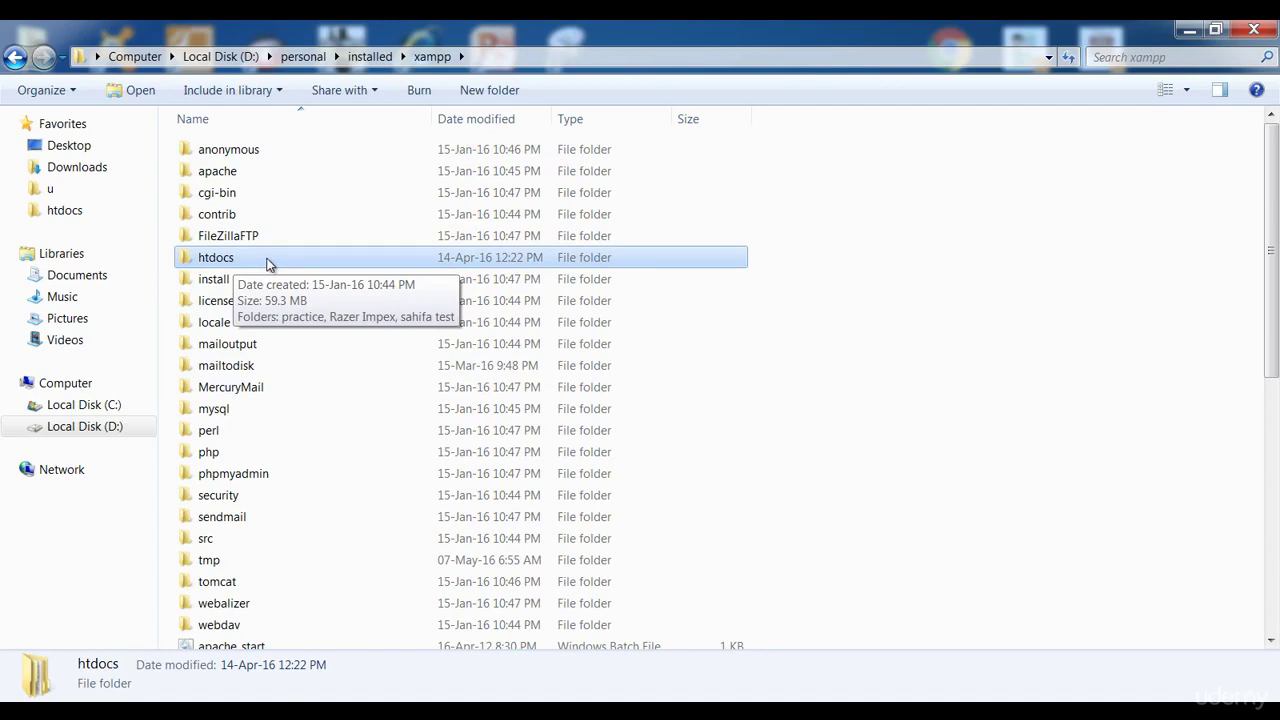
click(1187, 90)
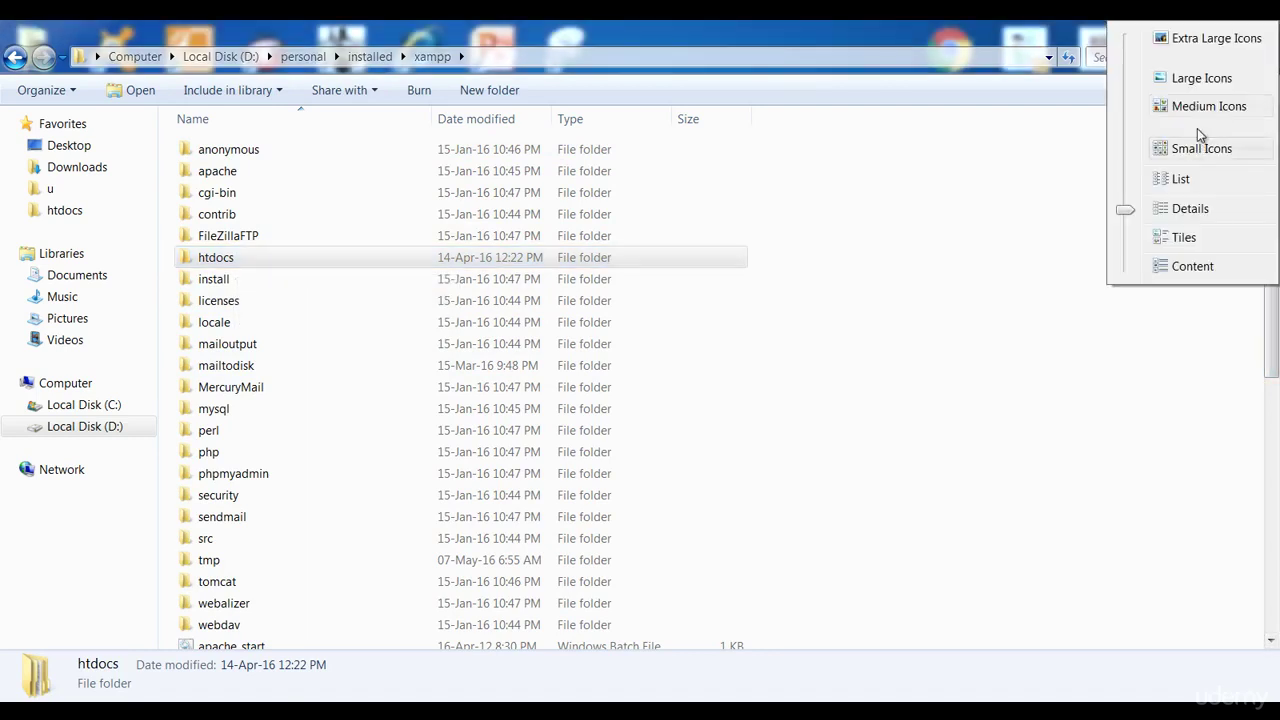
click(1200, 78)
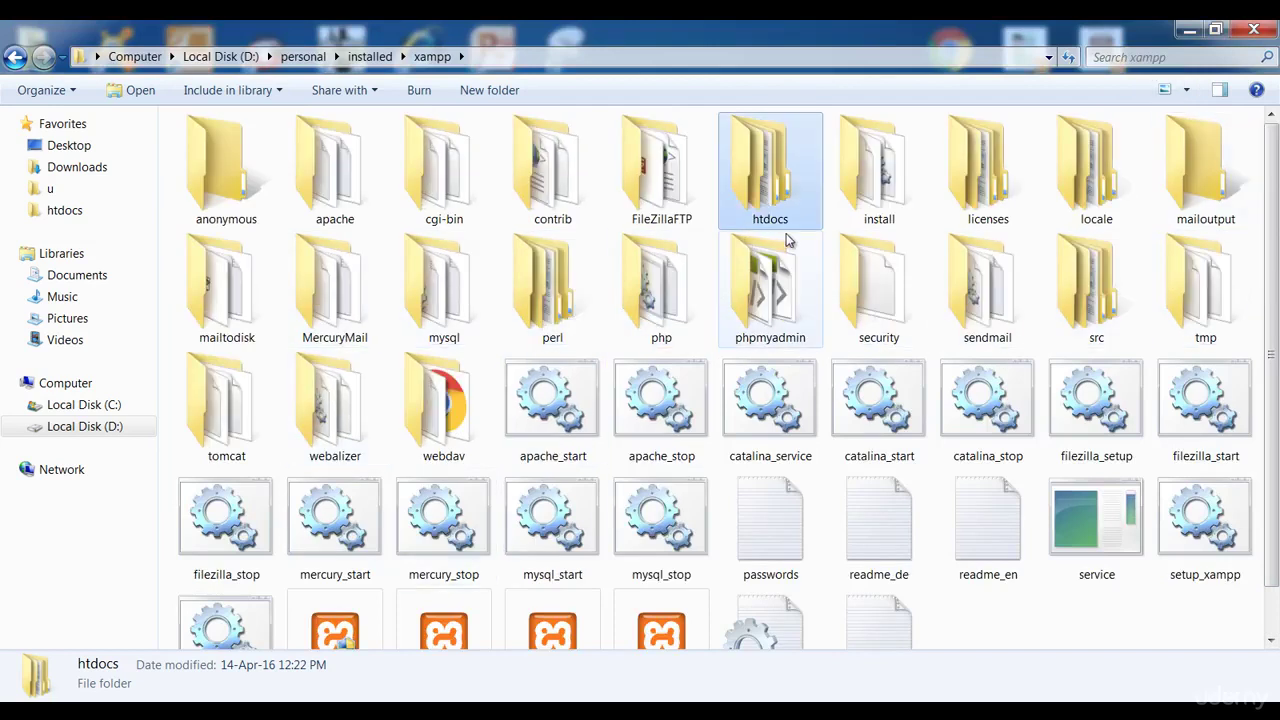
double_click(780, 200)
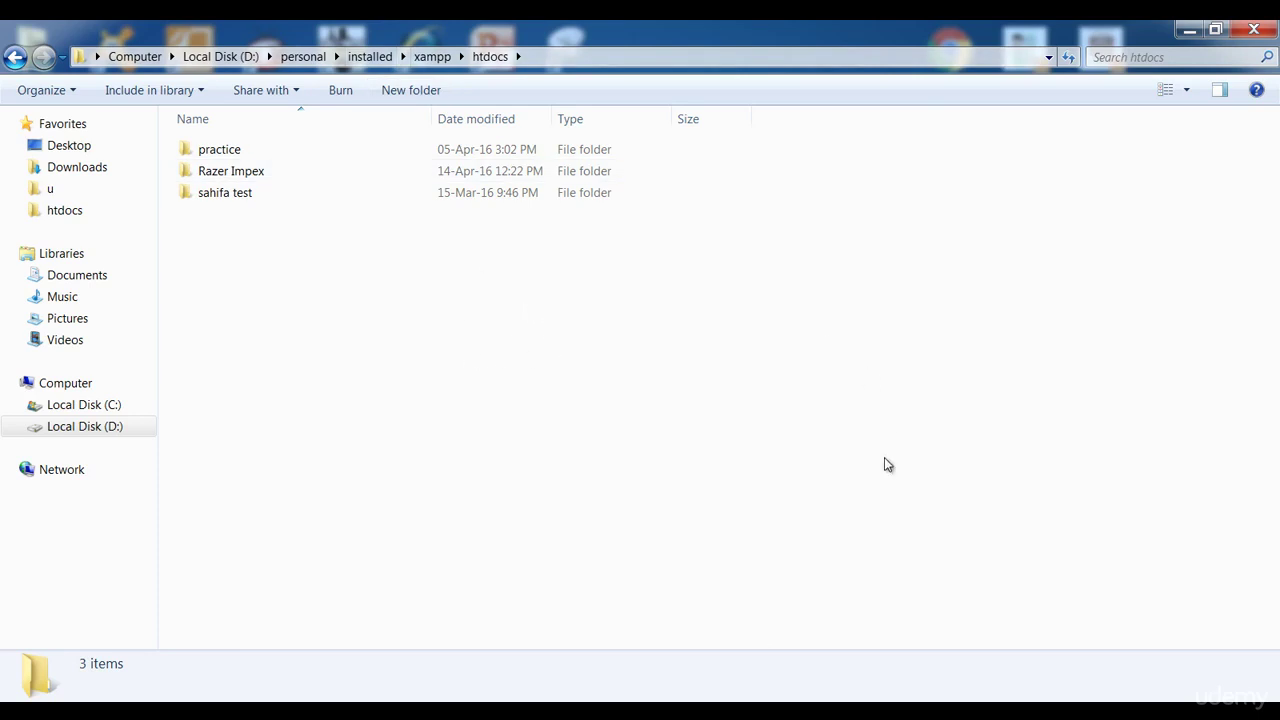
drag(703, 426, 510, 112)
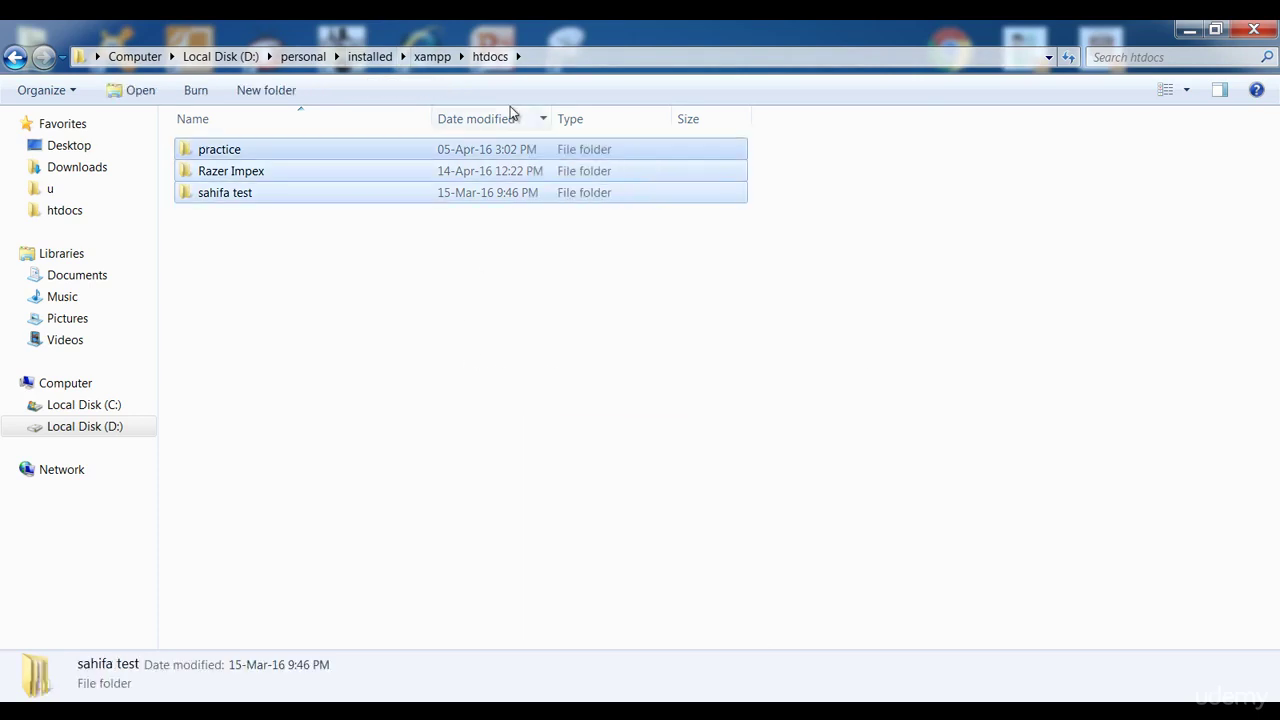
right_click(534, 190)
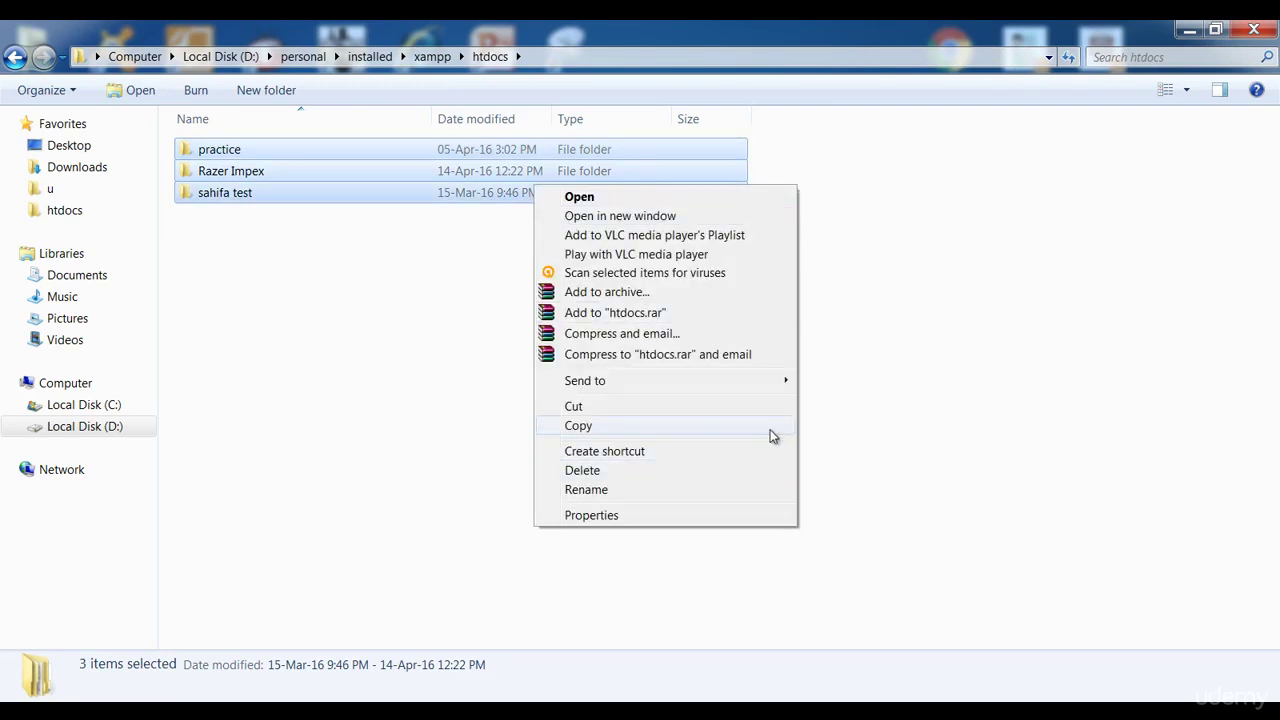
click(644, 473)
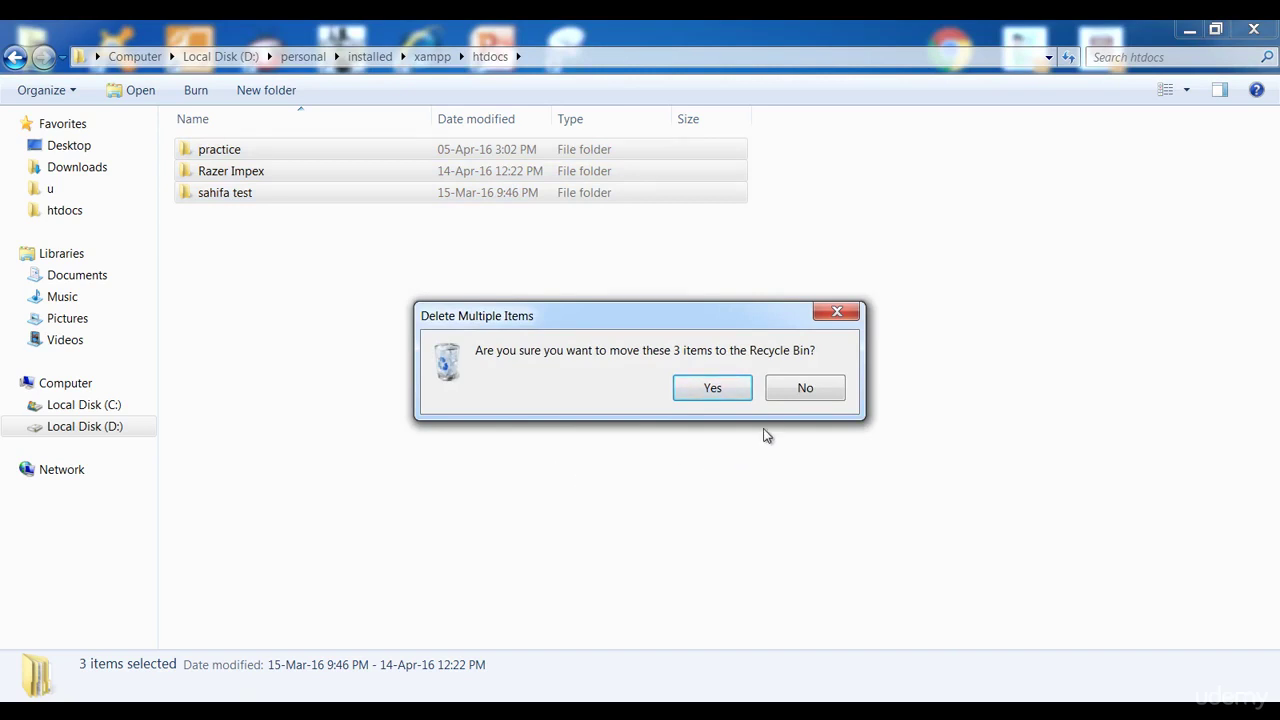
click(805, 388)
click(403, 243)
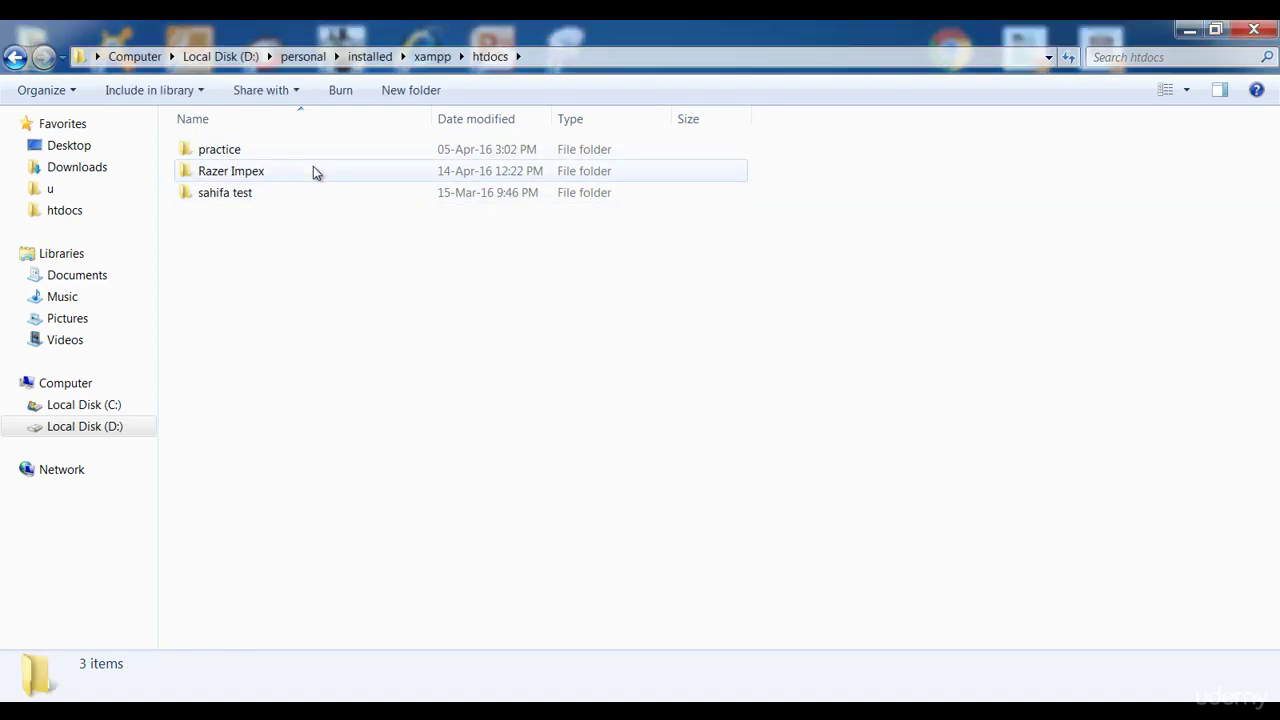
Examine the contents of the practice and Razer Impex folders in htdocs, and point out the sahifa test folder
double_click(308, 151)
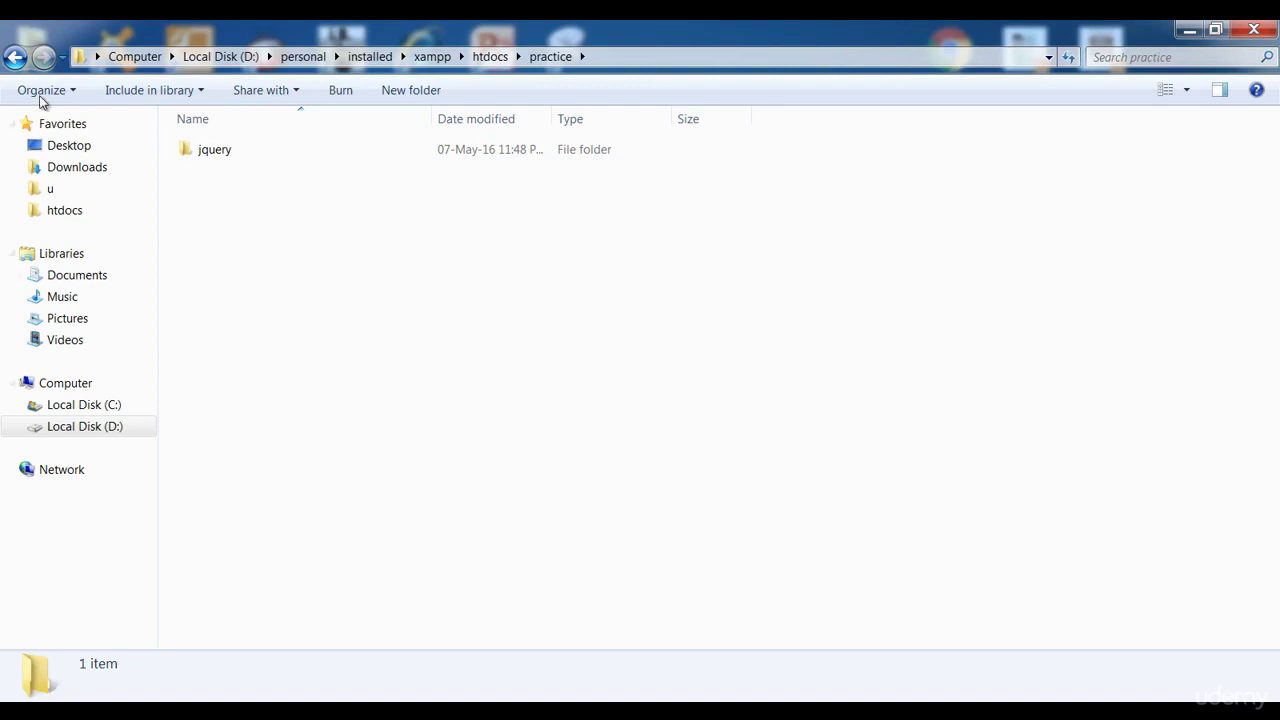
click(248, 155)
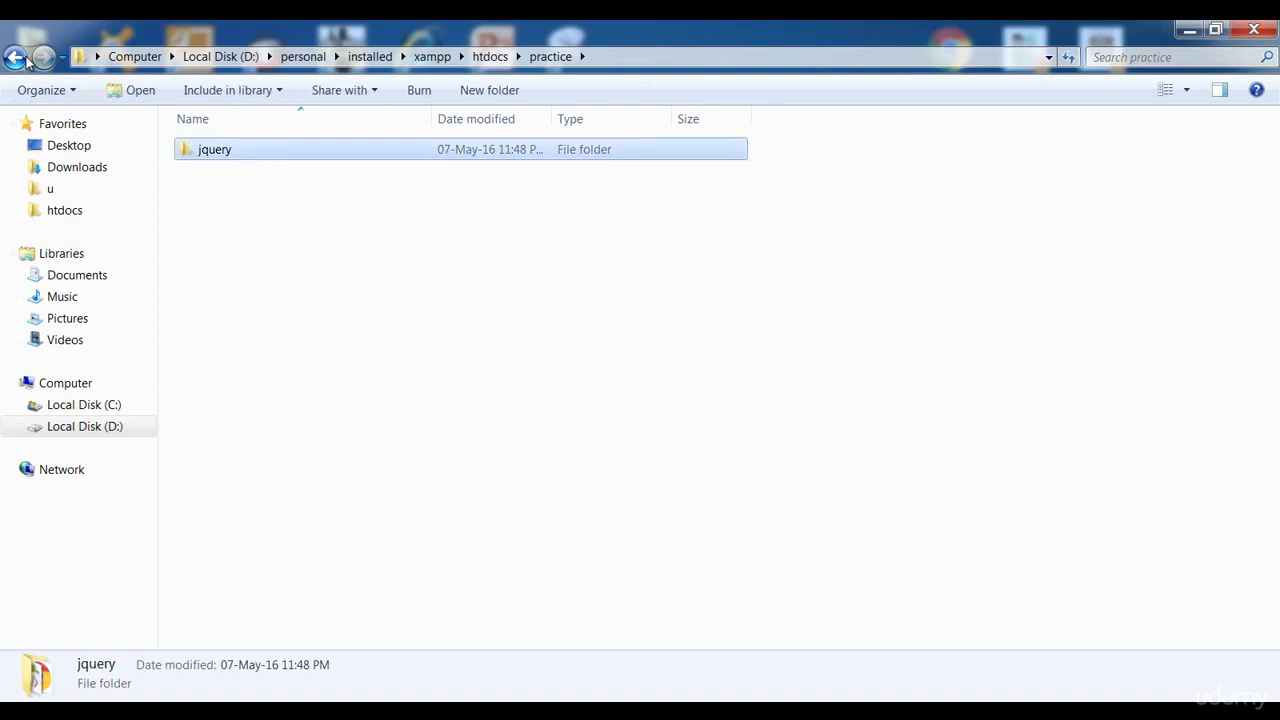
click(27, 60)
double_click(291, 175)
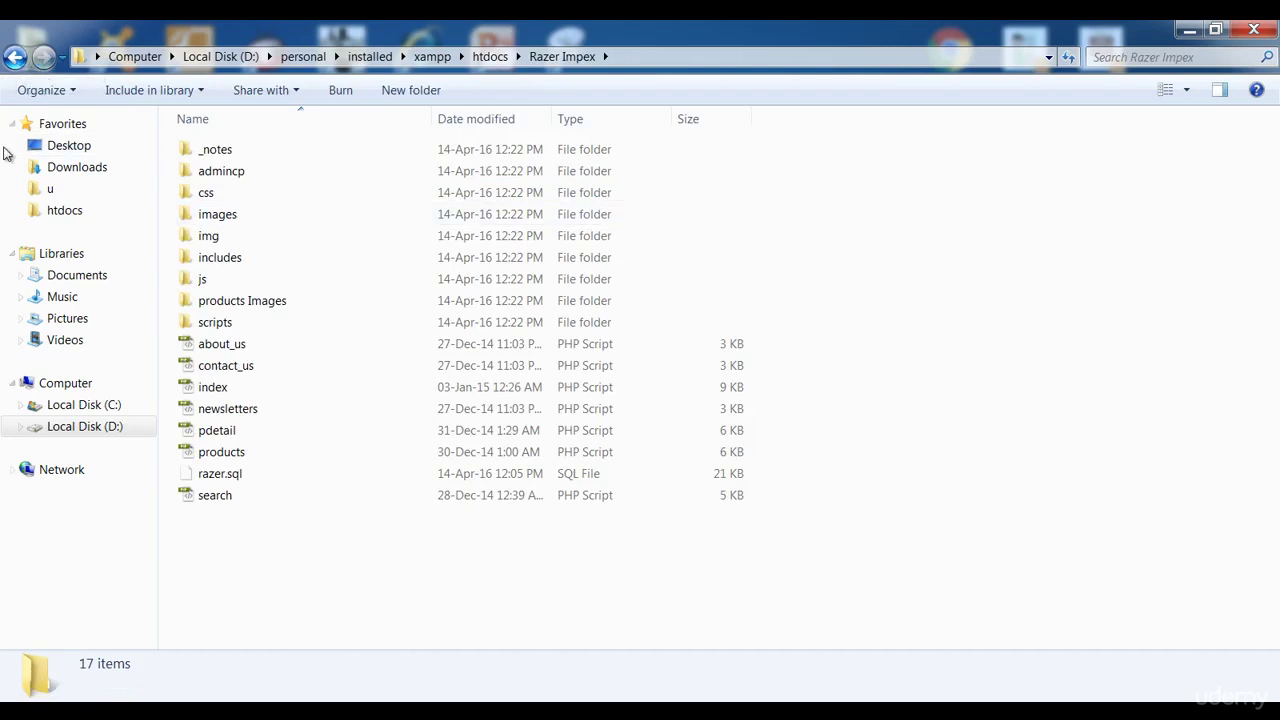
click(15, 57)
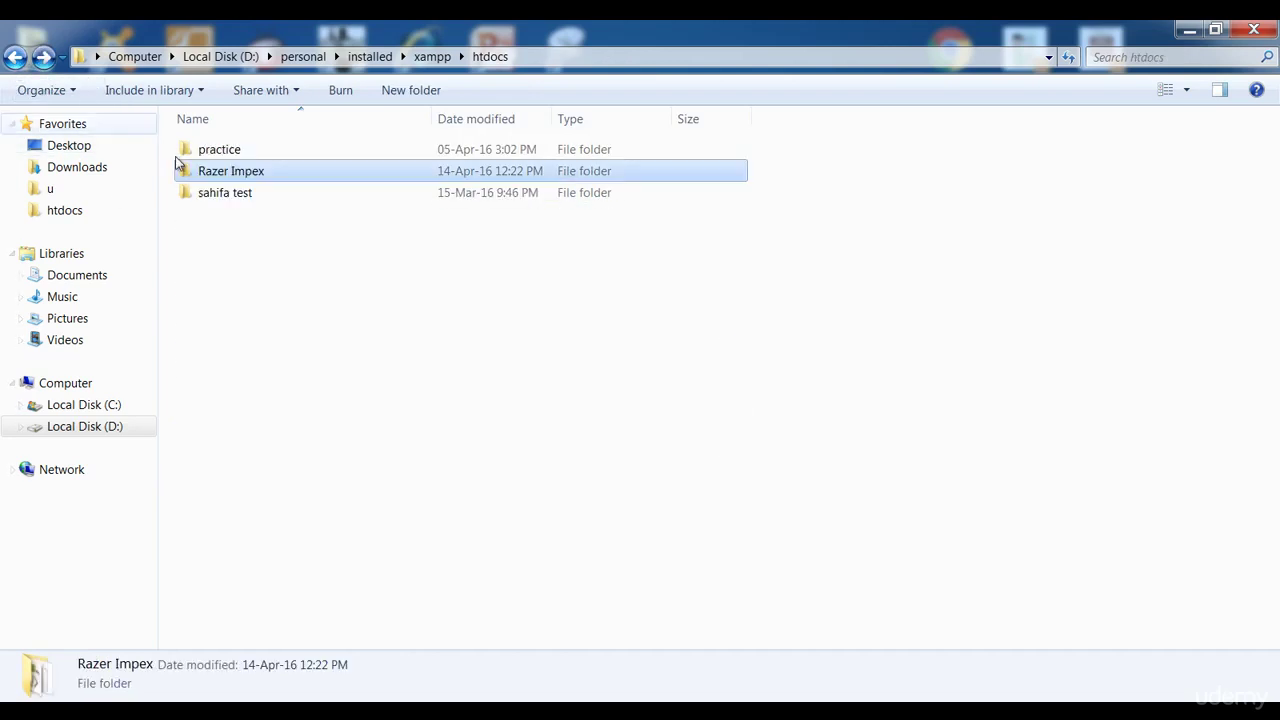
click(233, 196)
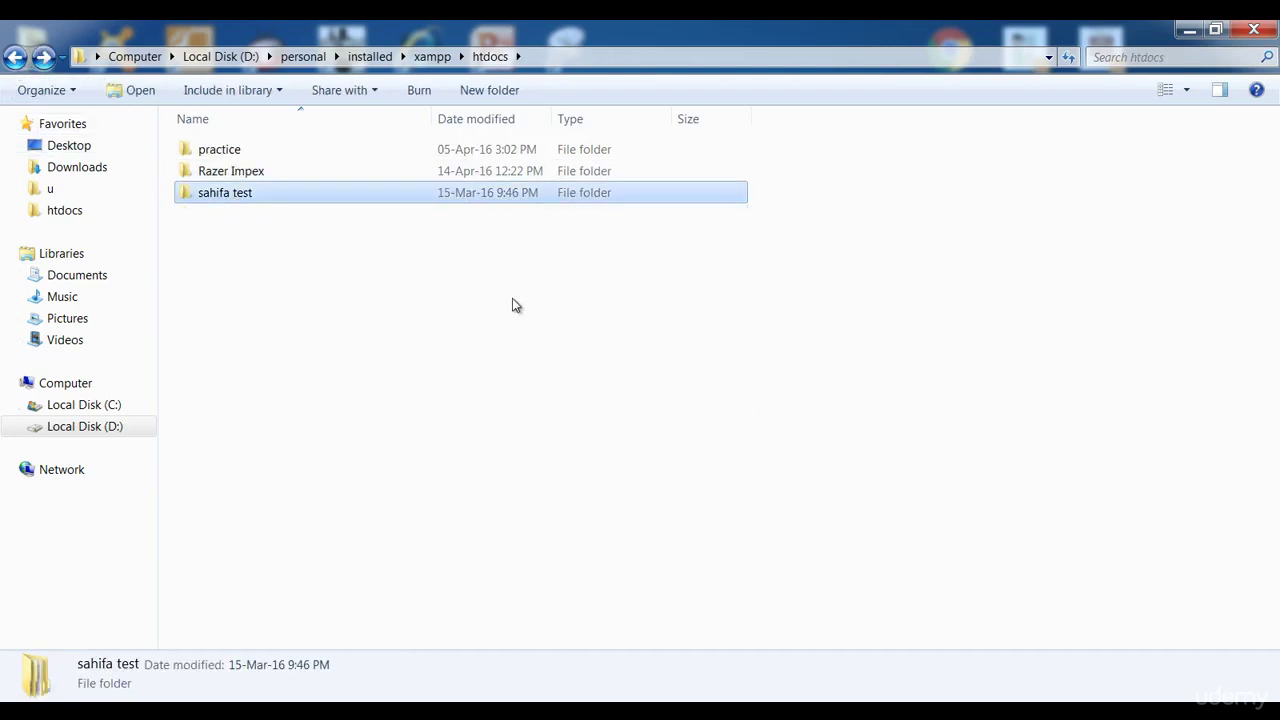
click(505, 363)
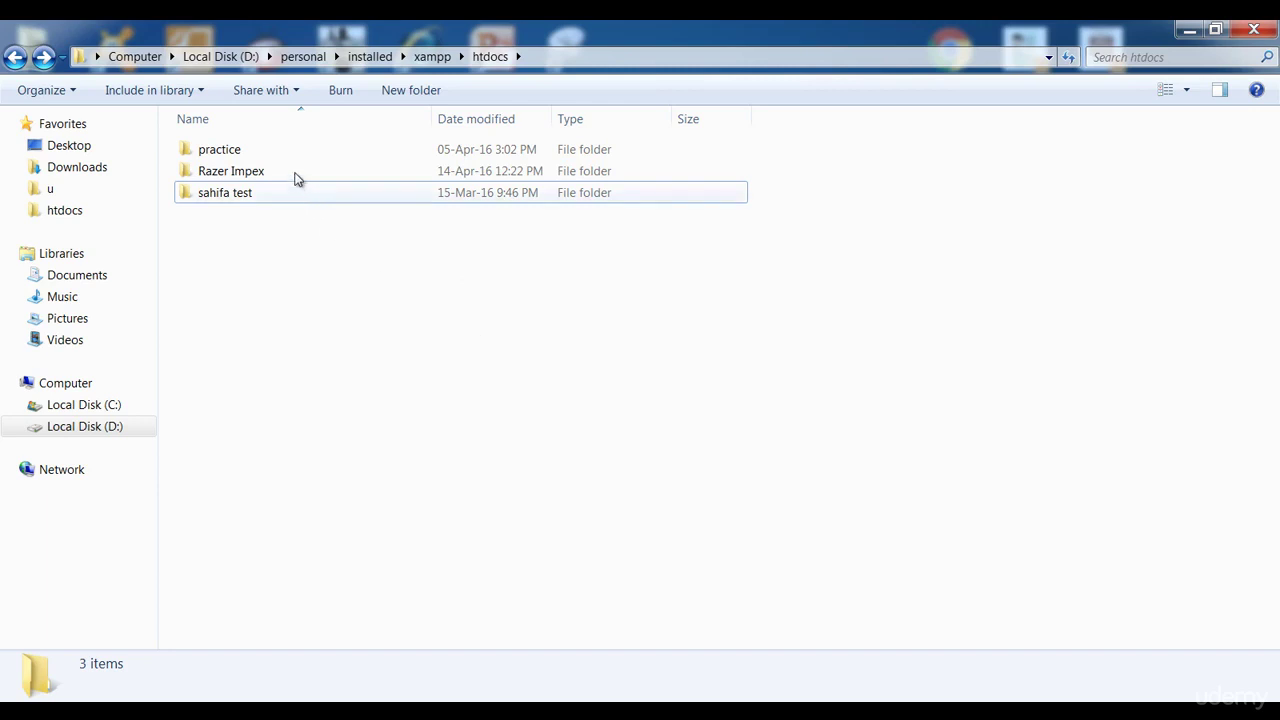
Create a new folder named ajax in htdocs
right_click(334, 285)
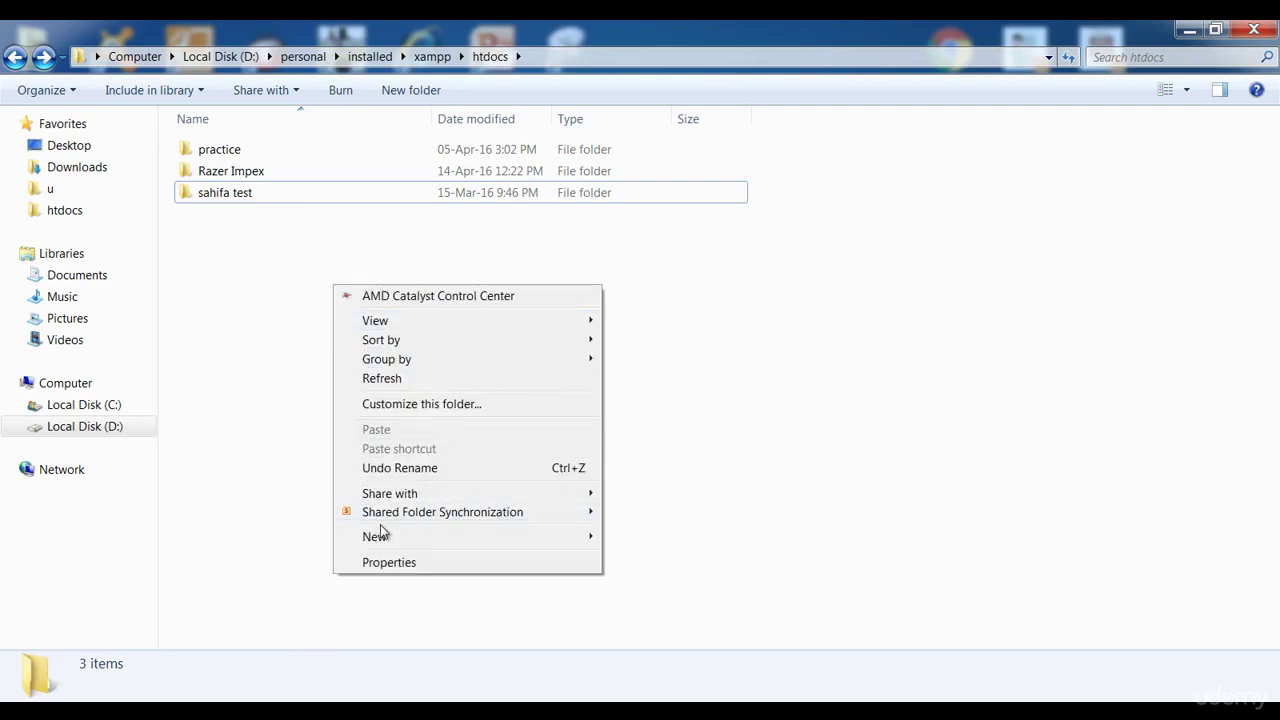
mouse_move(390, 537)
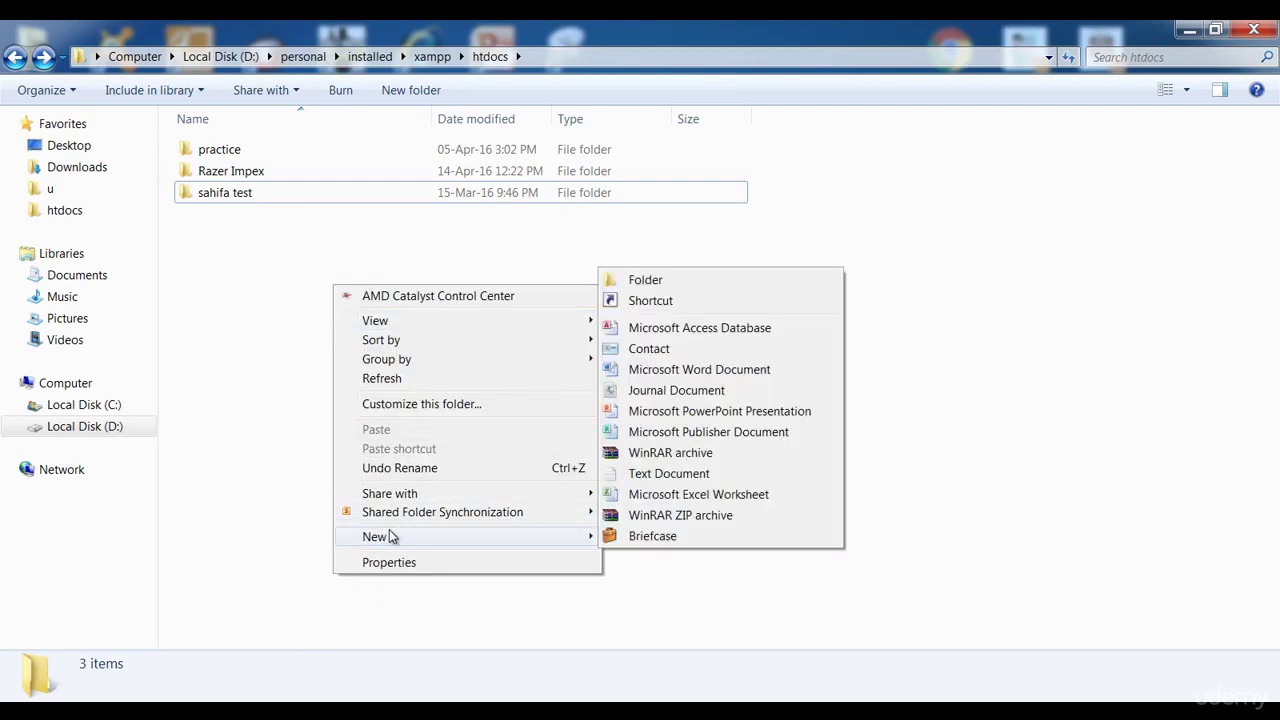
click(646, 280)
text(ajax)
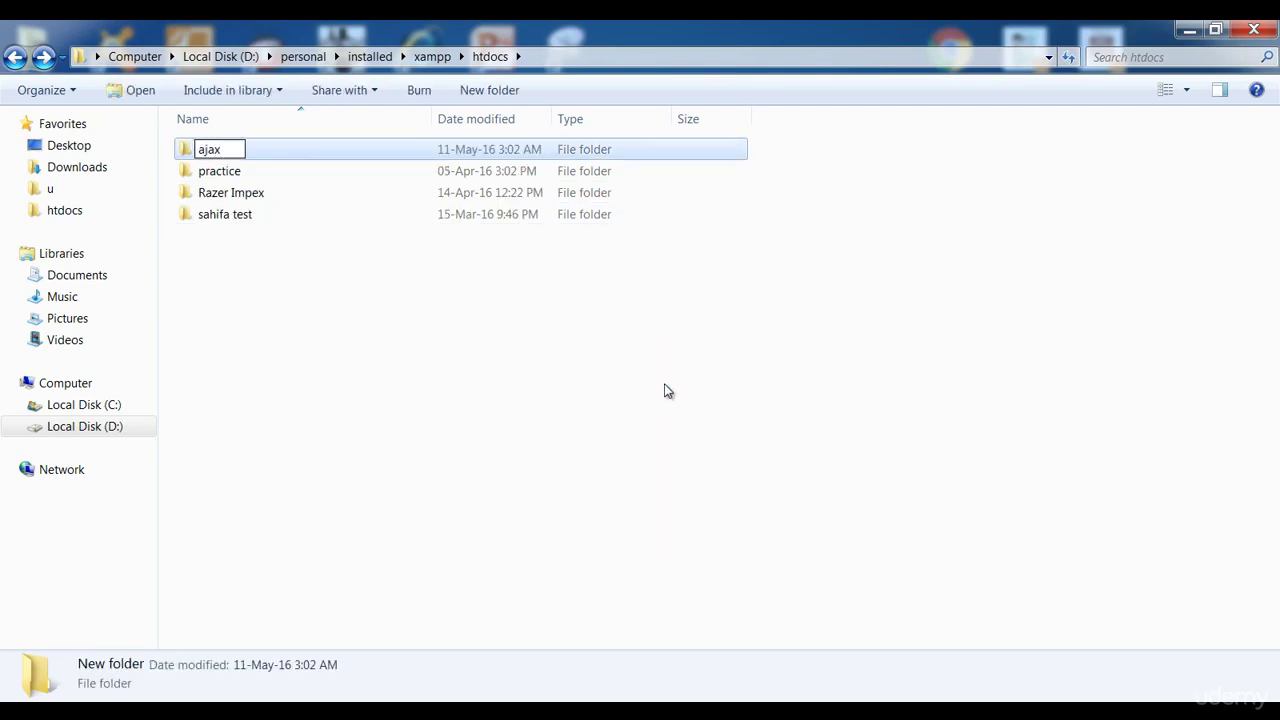
key(Return)
click(703, 377)
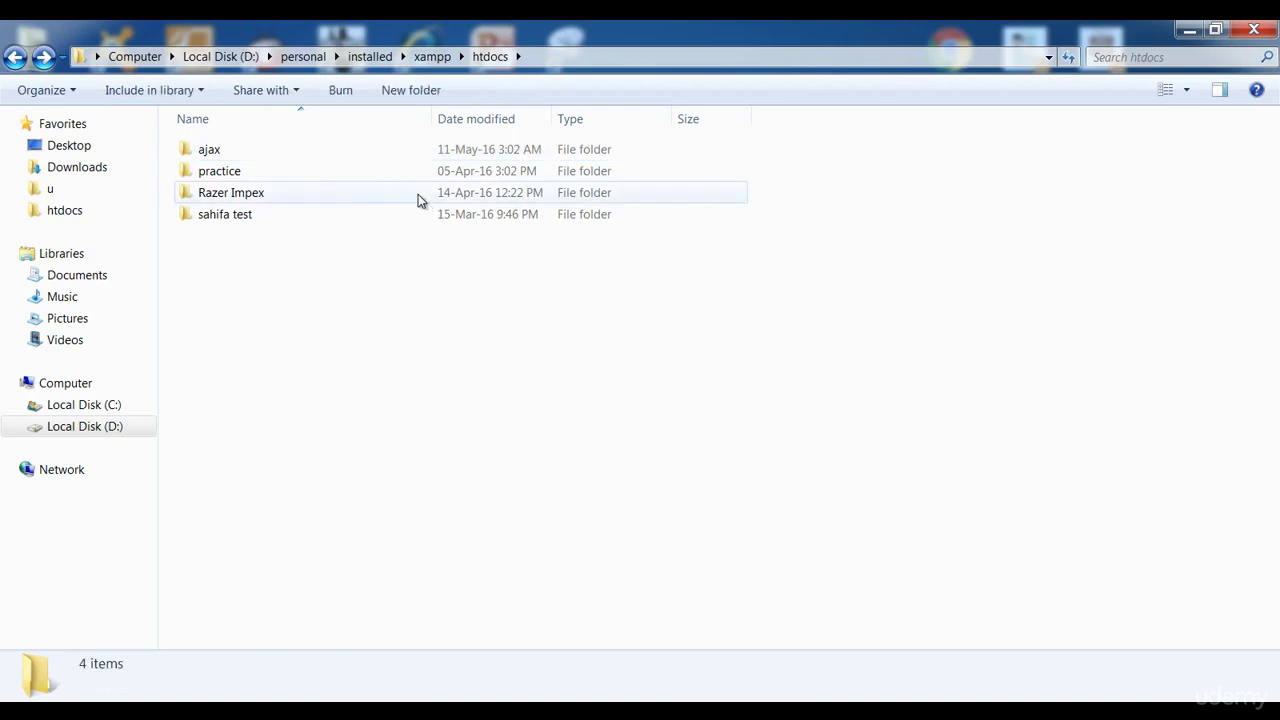
View the inside of the newly created ajax folder and return to htdocs
click(240, 152)
double_click(241, 154)
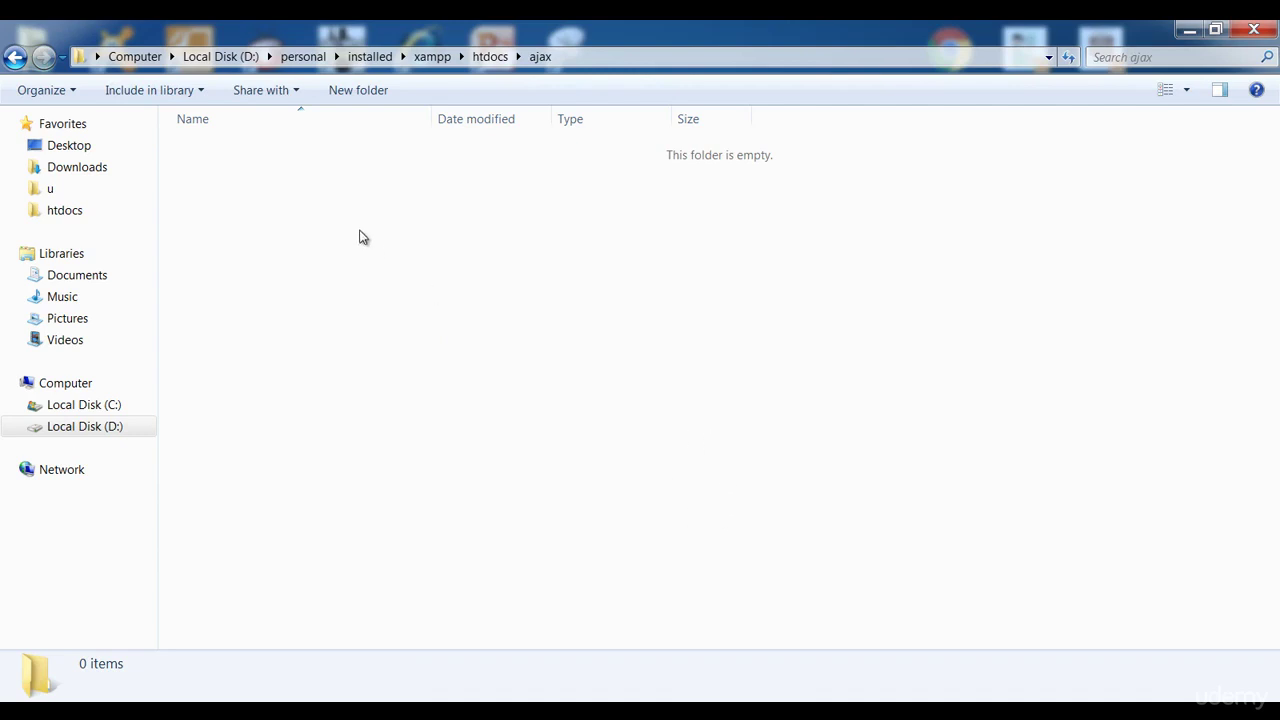
click(15, 57)
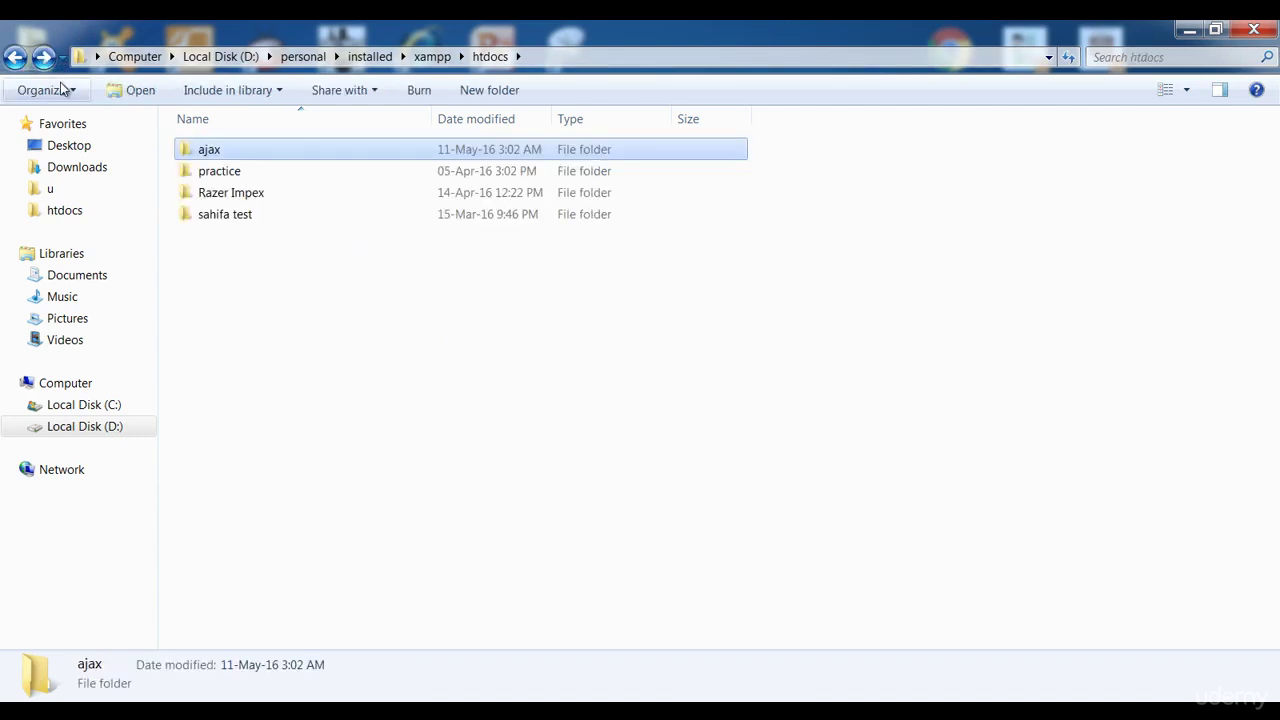
double_click(203, 148)
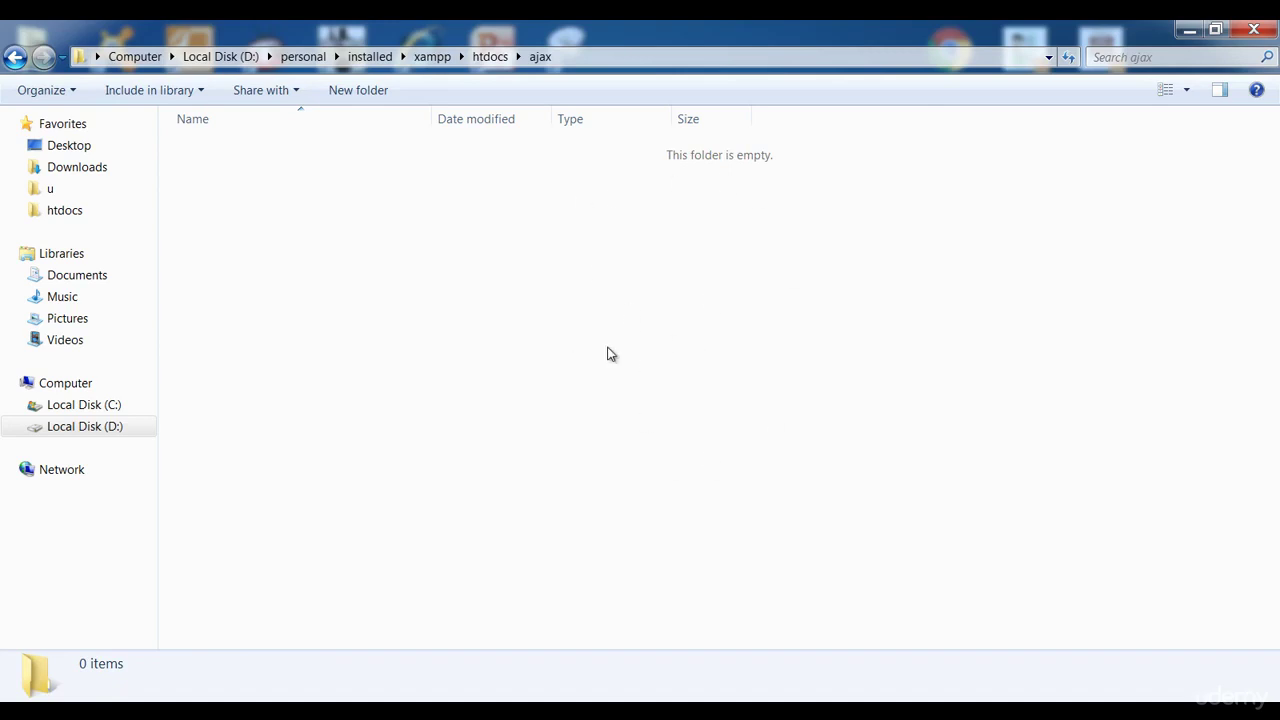
click(15, 57)
Hide the practice, Razer Impex and sahifa test folders by applying the Hidden attribute
drag(384, 305, 276, 162)
right_click(346, 217)
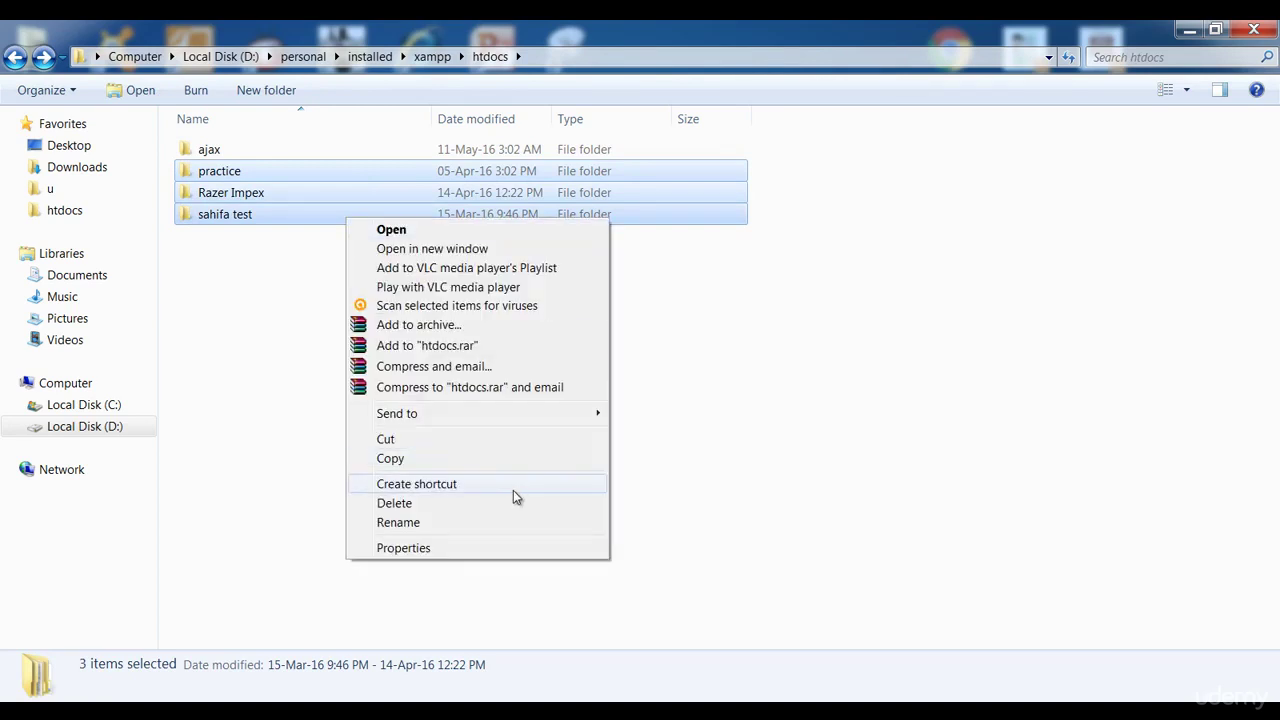
click(447, 548)
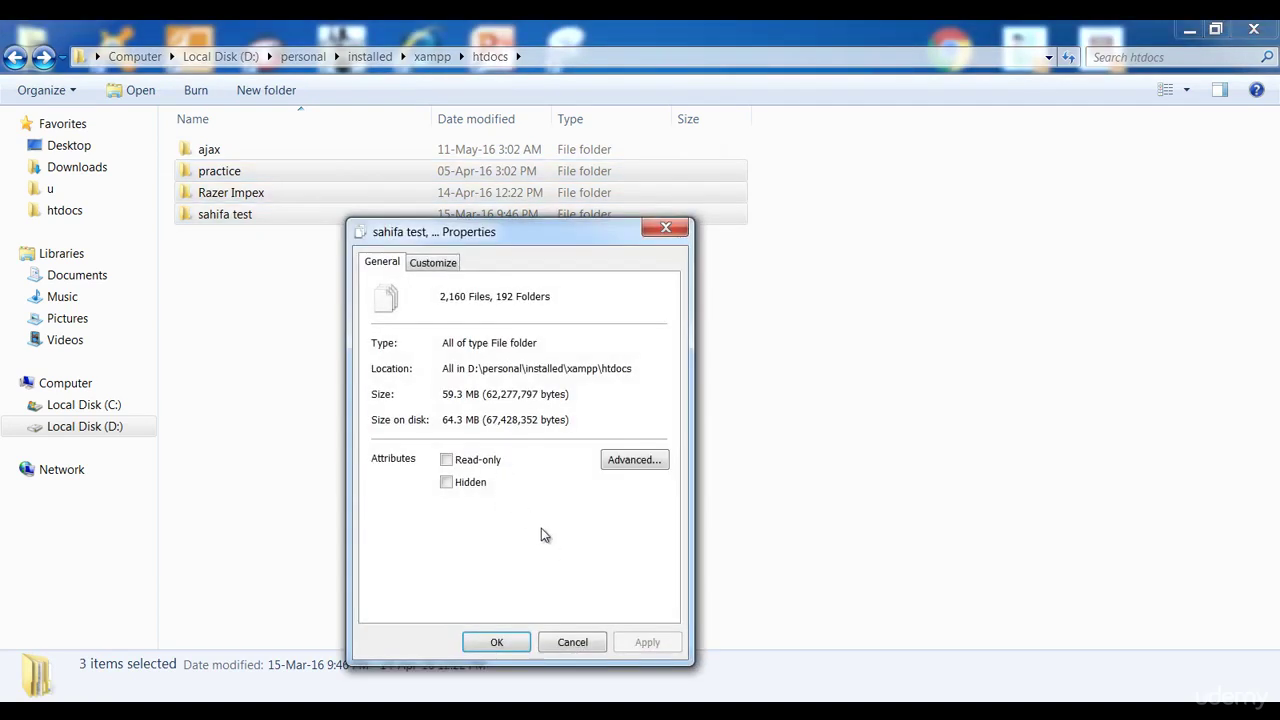
click(446, 482)
click(482, 643)
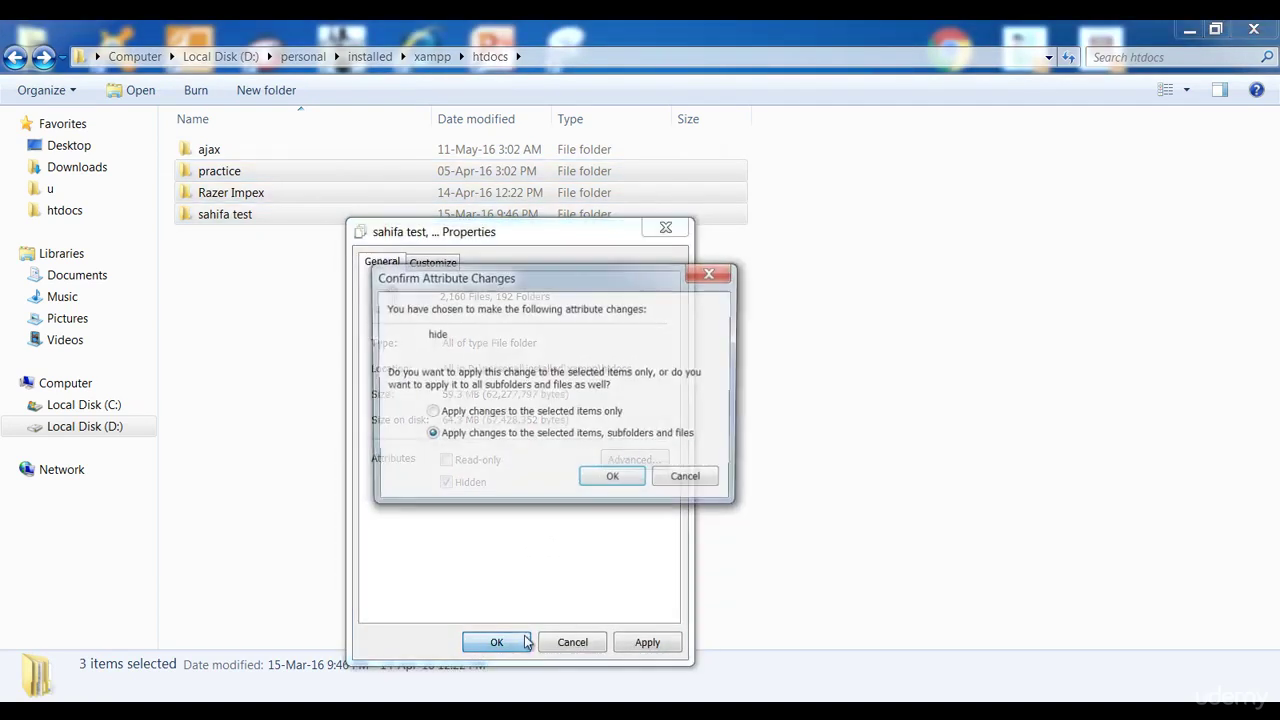
click(562, 415)
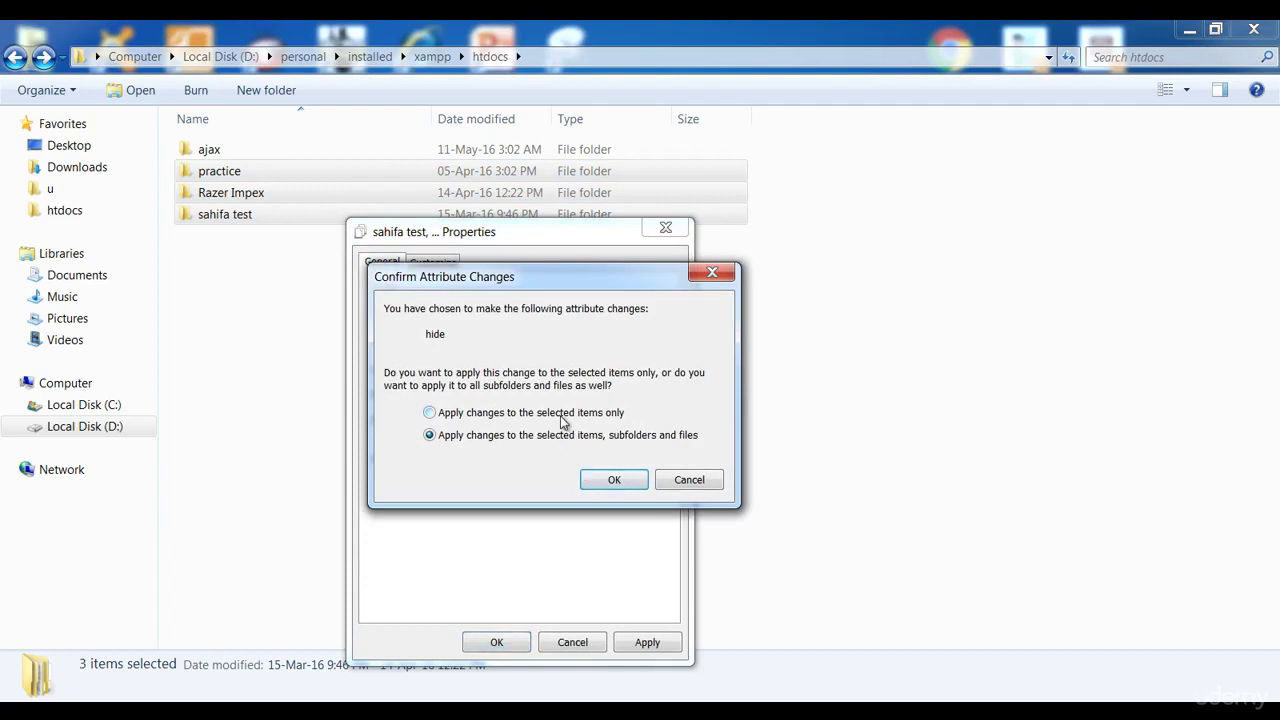
click(607, 481)
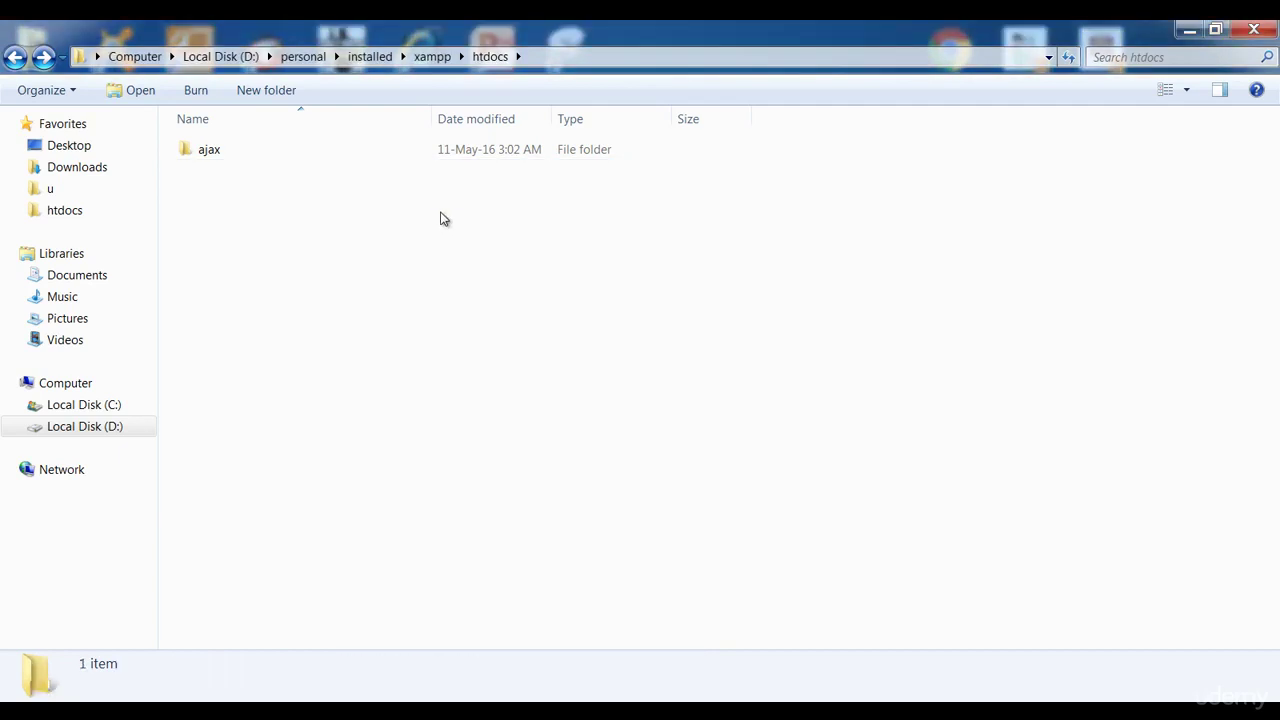
right_click(451, 218)
click(350, 307)
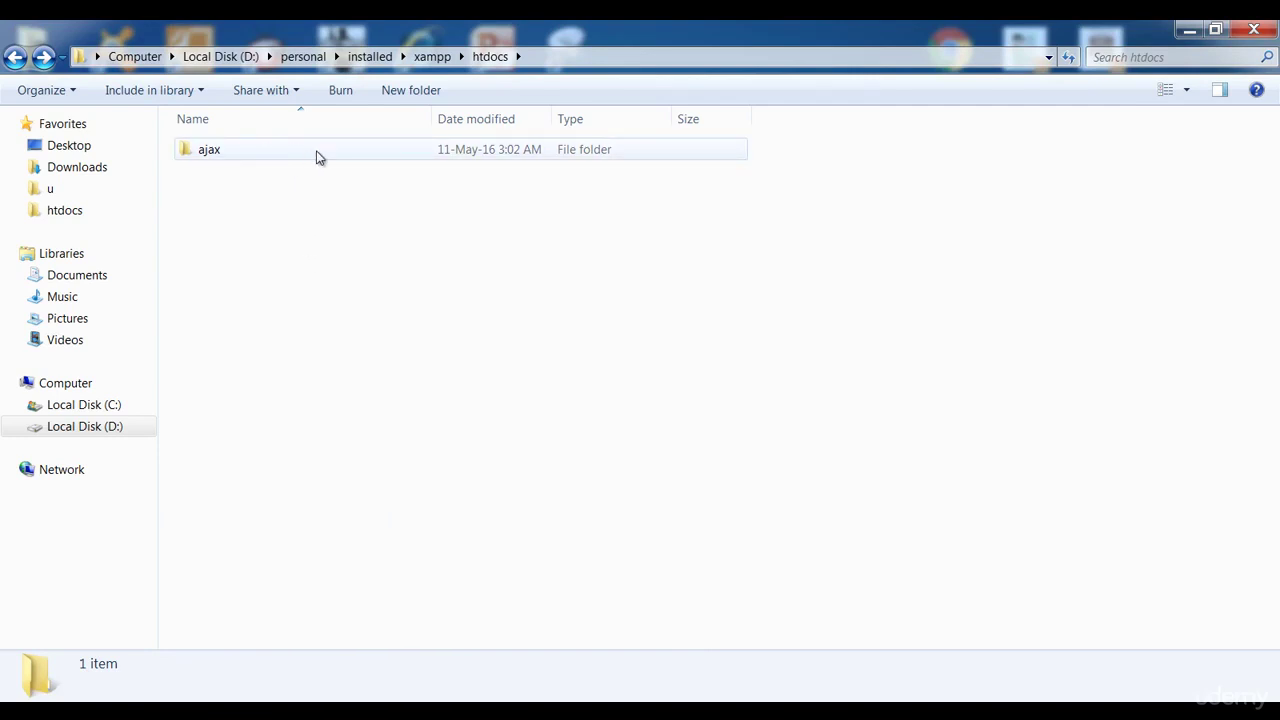
Open the ajax folder as the place for the project's files
click(222, 151)
double_click(222, 151)
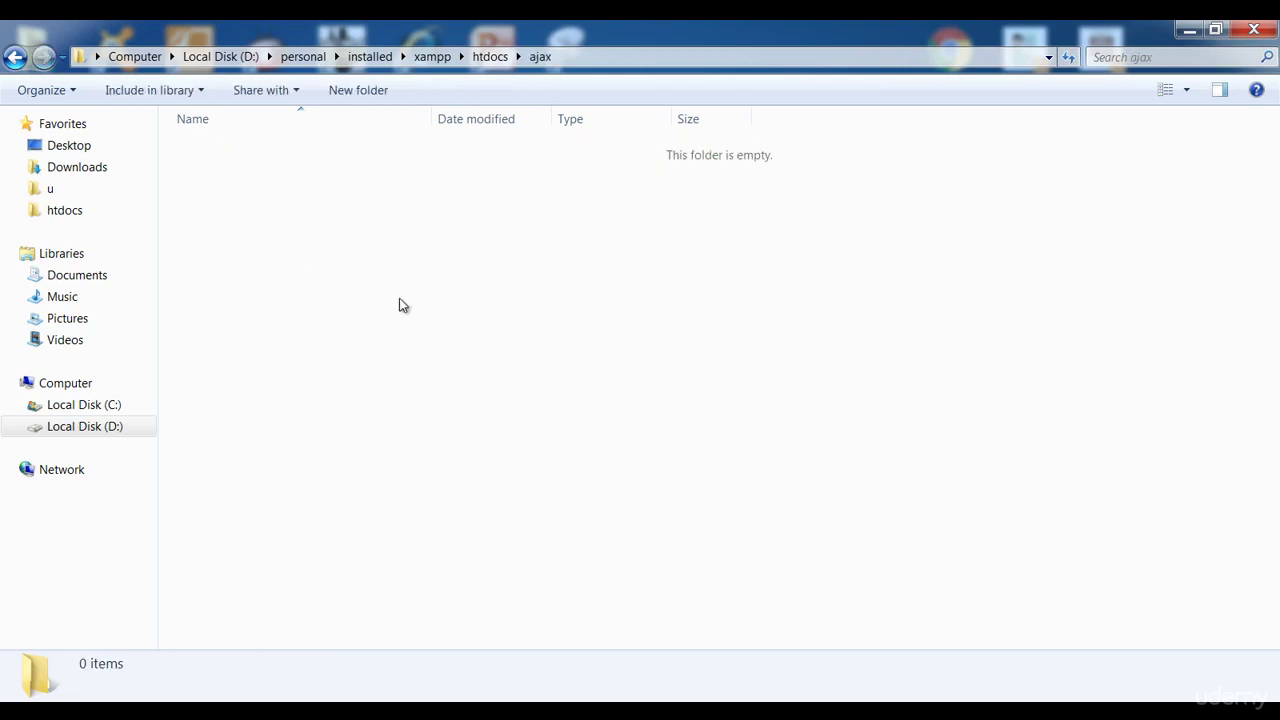
click(15, 56)
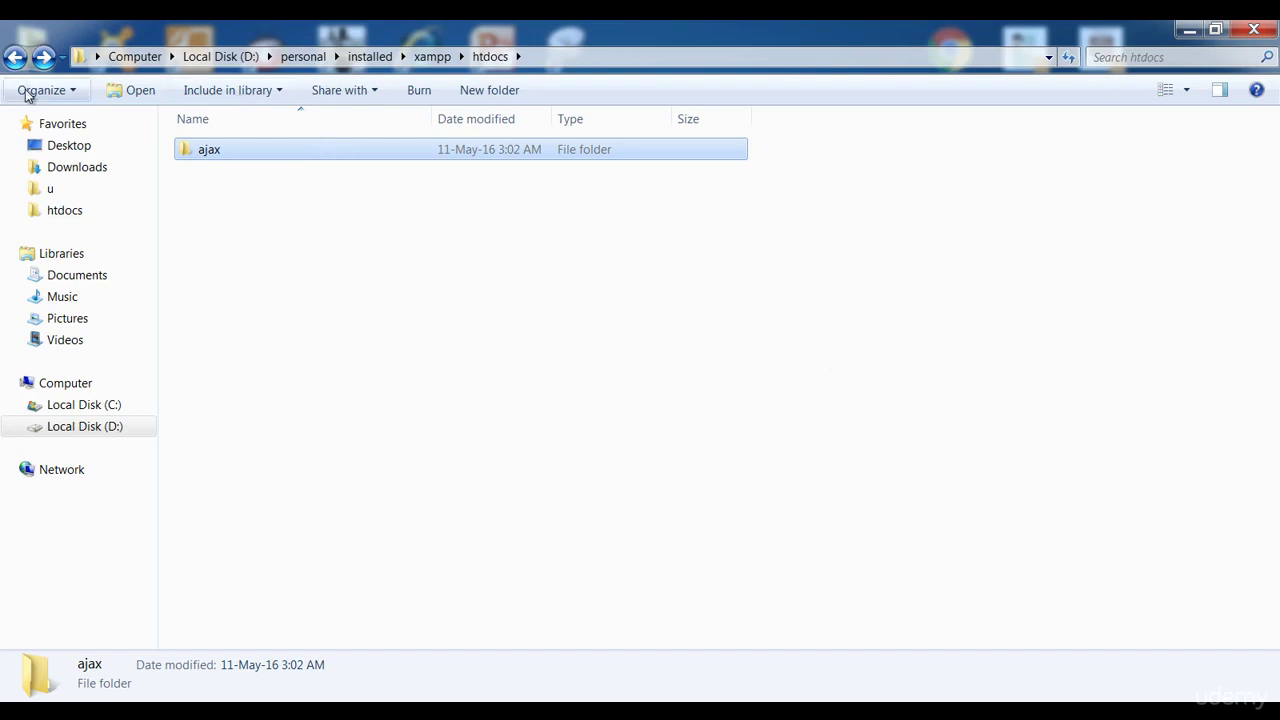
double_click(253, 151)
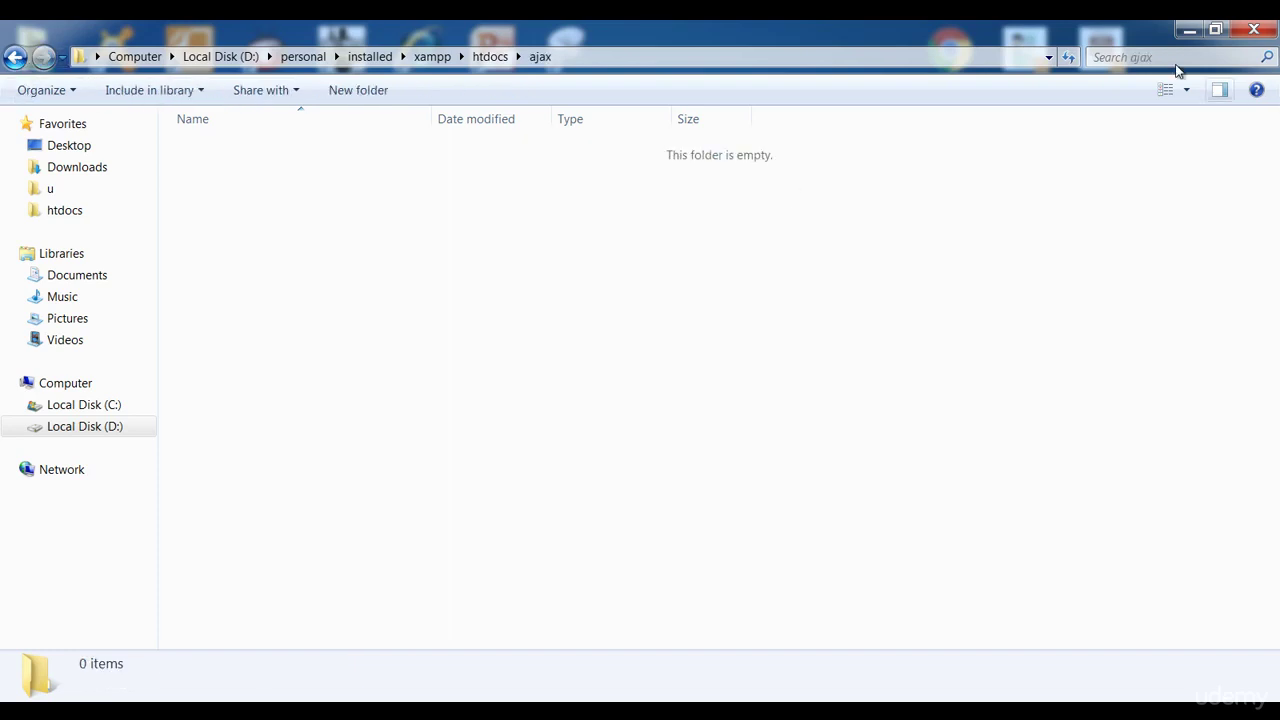
Return to the xampp folder and launch the xampp-control application
click(14, 57)
click(14, 57)
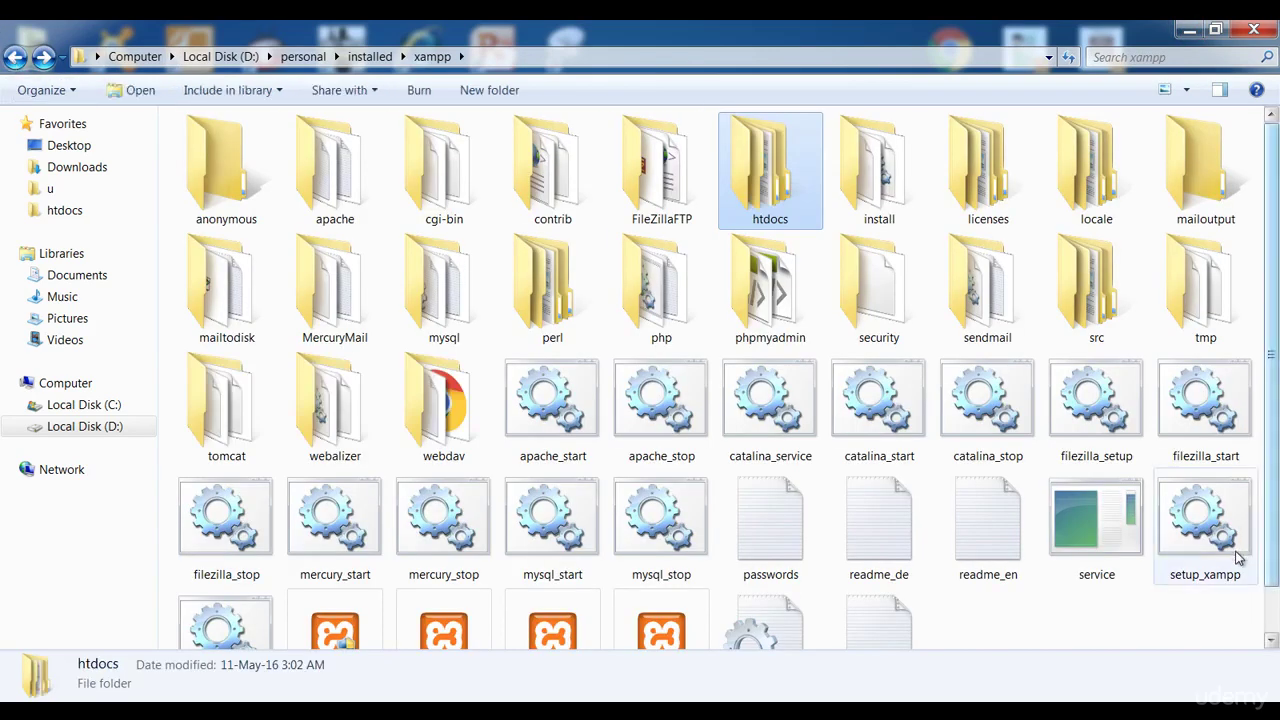
scroll(1238, 558, down, 1)
click(676, 594)
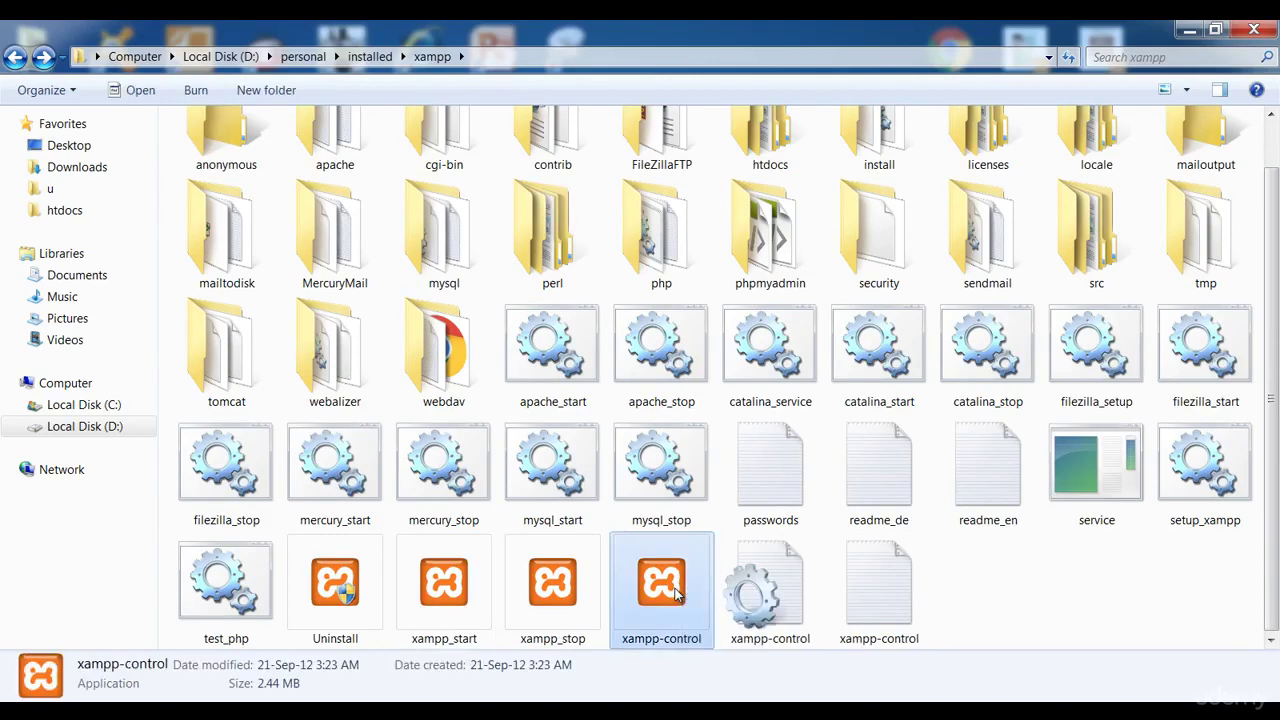
double_click(676, 594)
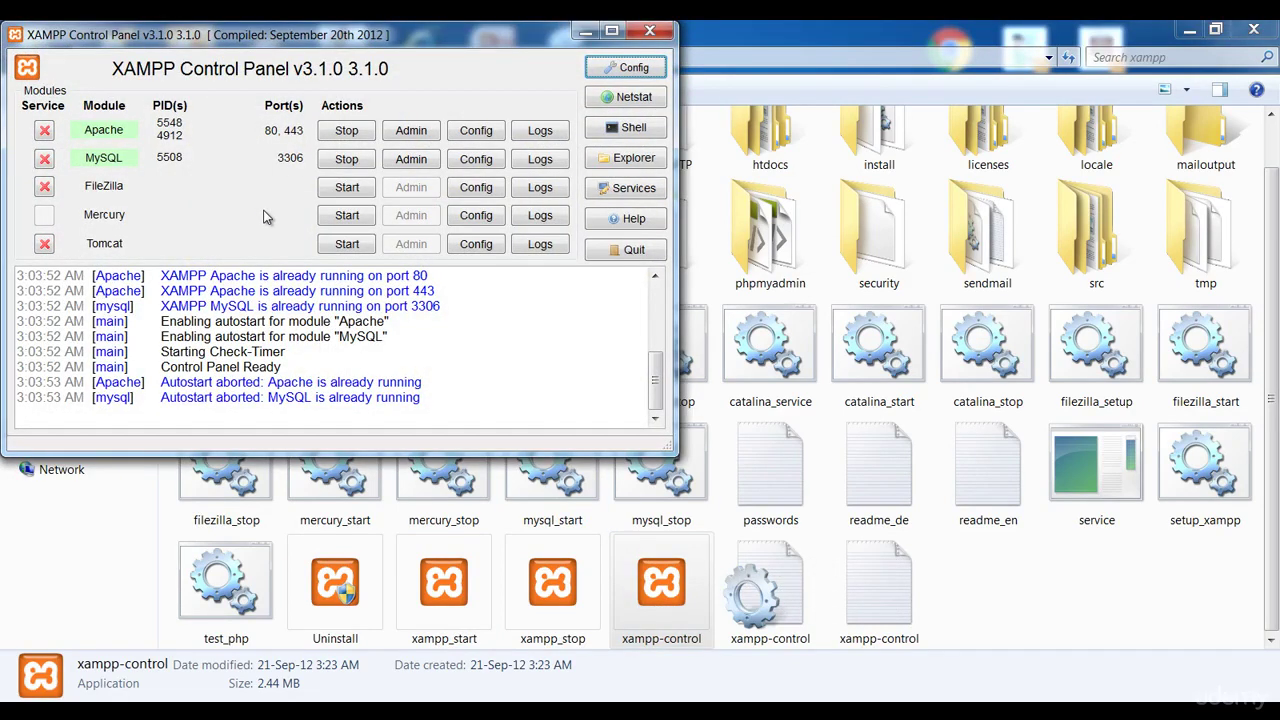
Move the XAMPP Control Panel window toward the middle of the screen and stop the MySQL and Apache modules
drag(306, 40, 595, 124)
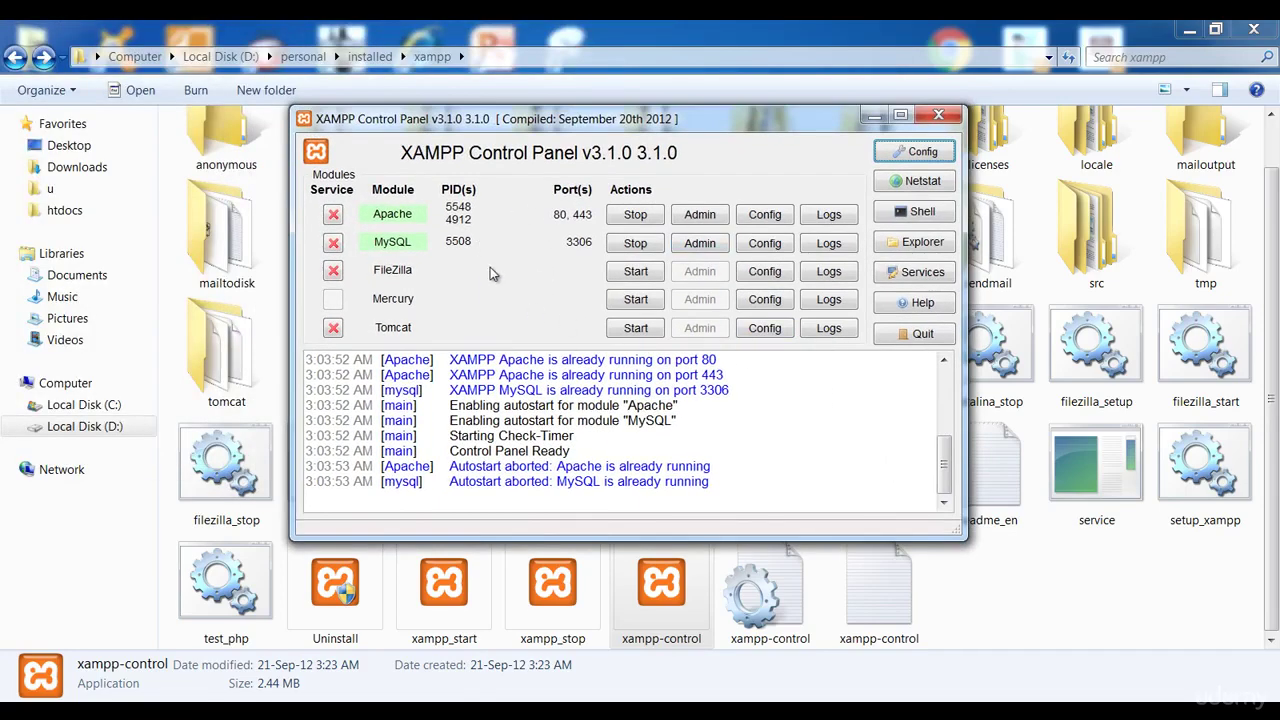
click(630, 243)
click(629, 215)
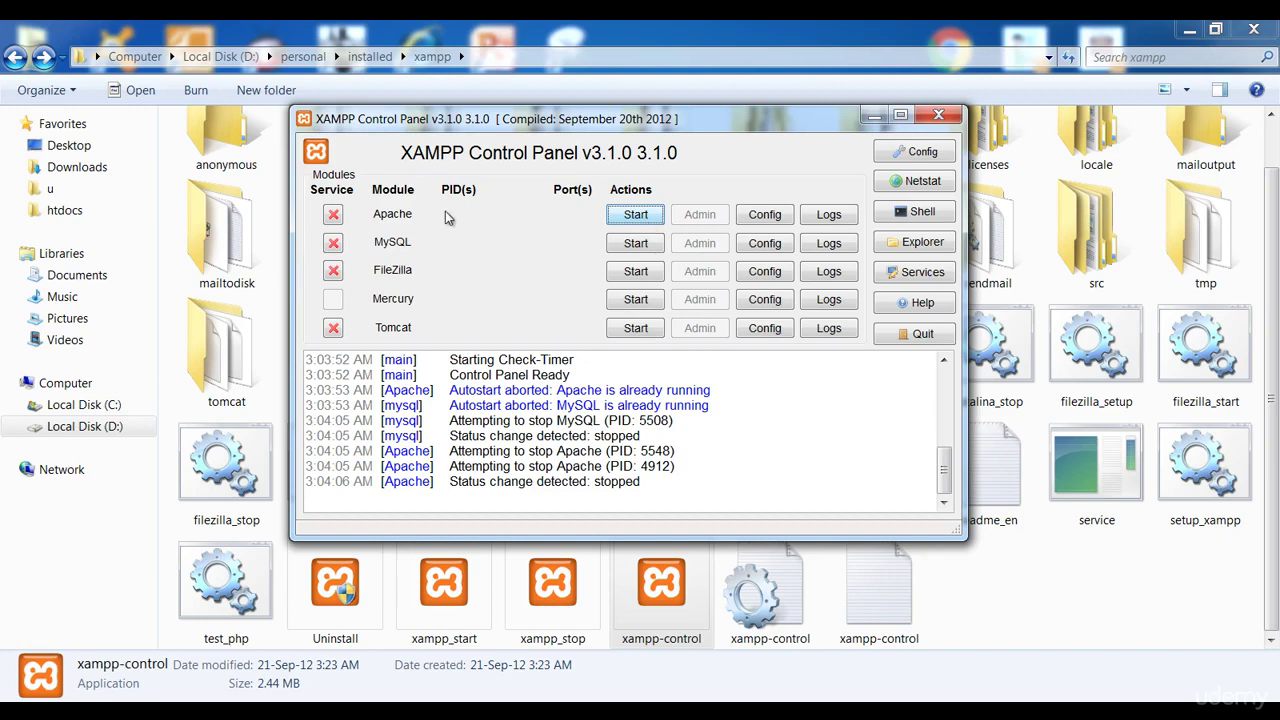
Start the Apache and MySQL modules in the XAMPP Control Panel
click(636, 218)
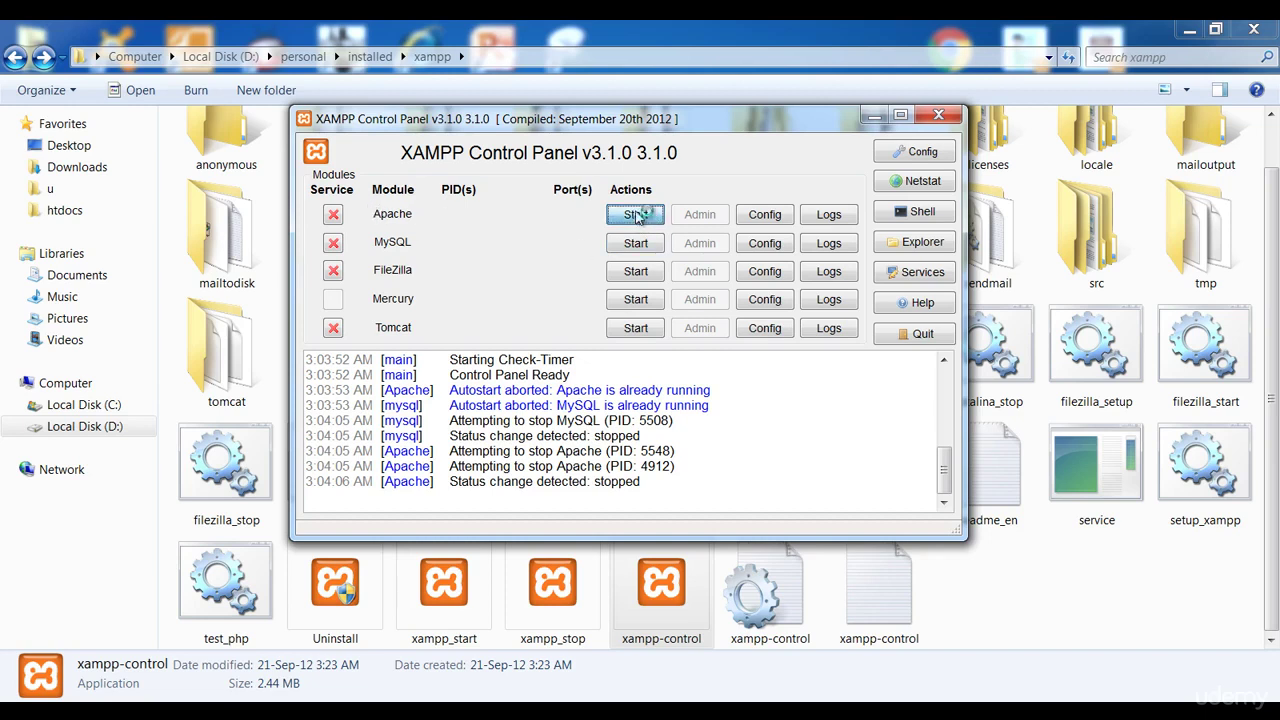
click(631, 245)
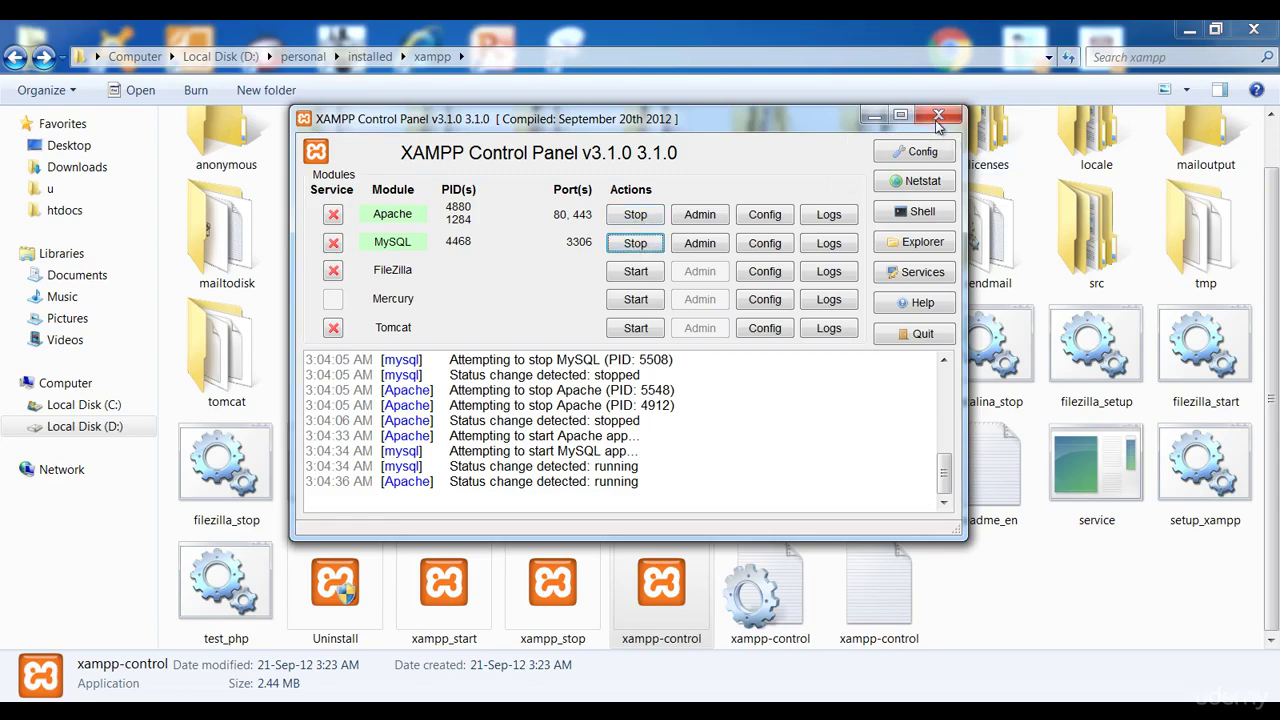
Close the XAMPP Control Panel window and look for its icon among the hidden notification area icons
click(930, 157)
click(1100, 712)
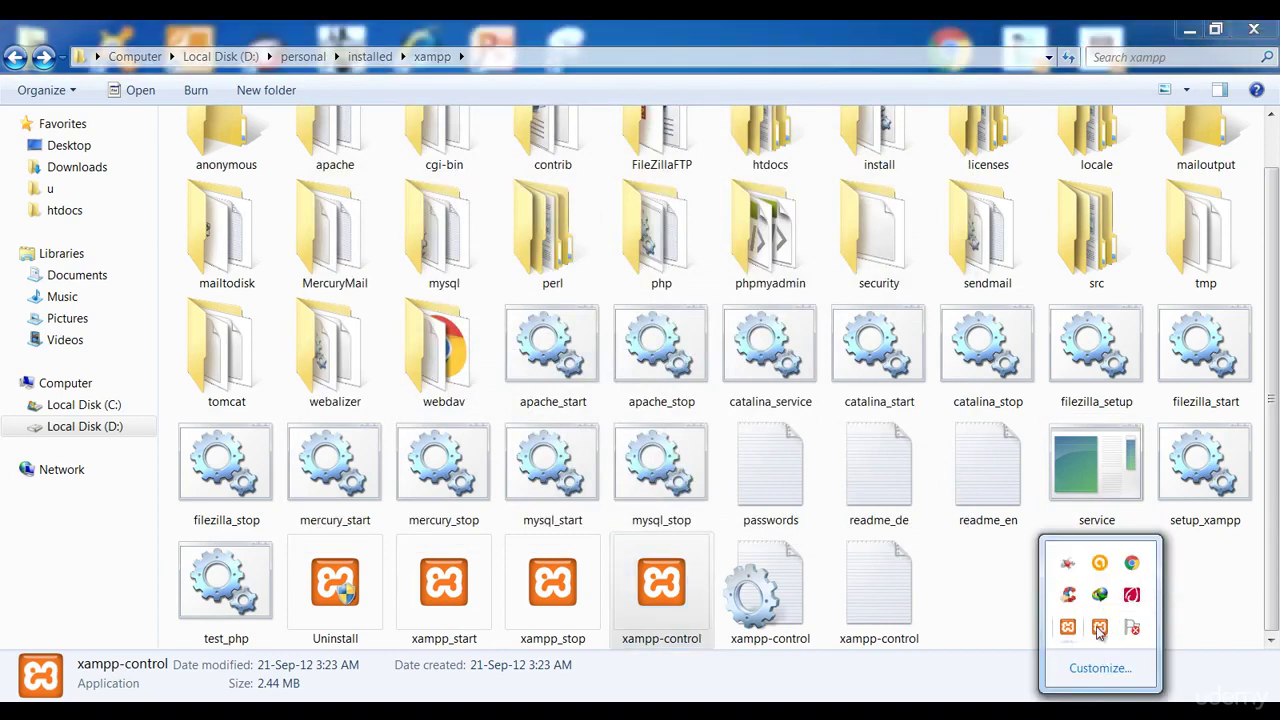
click(1190, 609)
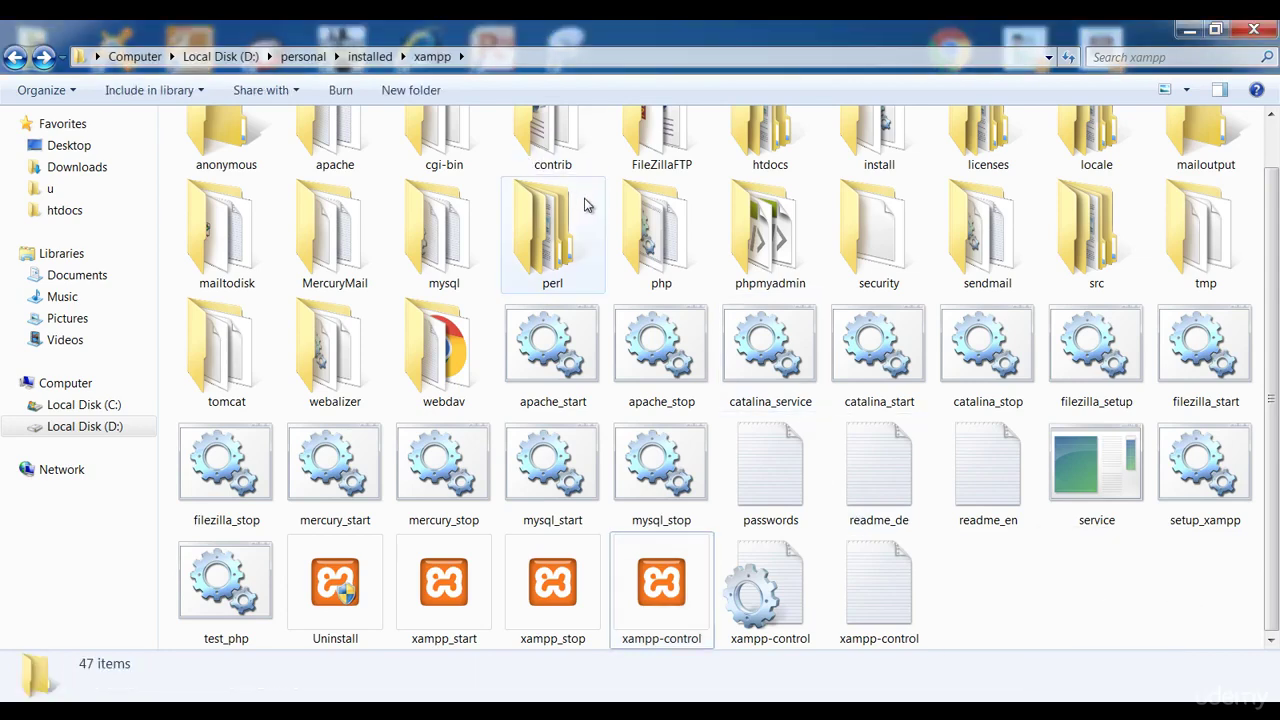
Open the htdocs folder inside xampp and go into its ajax project folder
scroll(742, 385, up, 1)
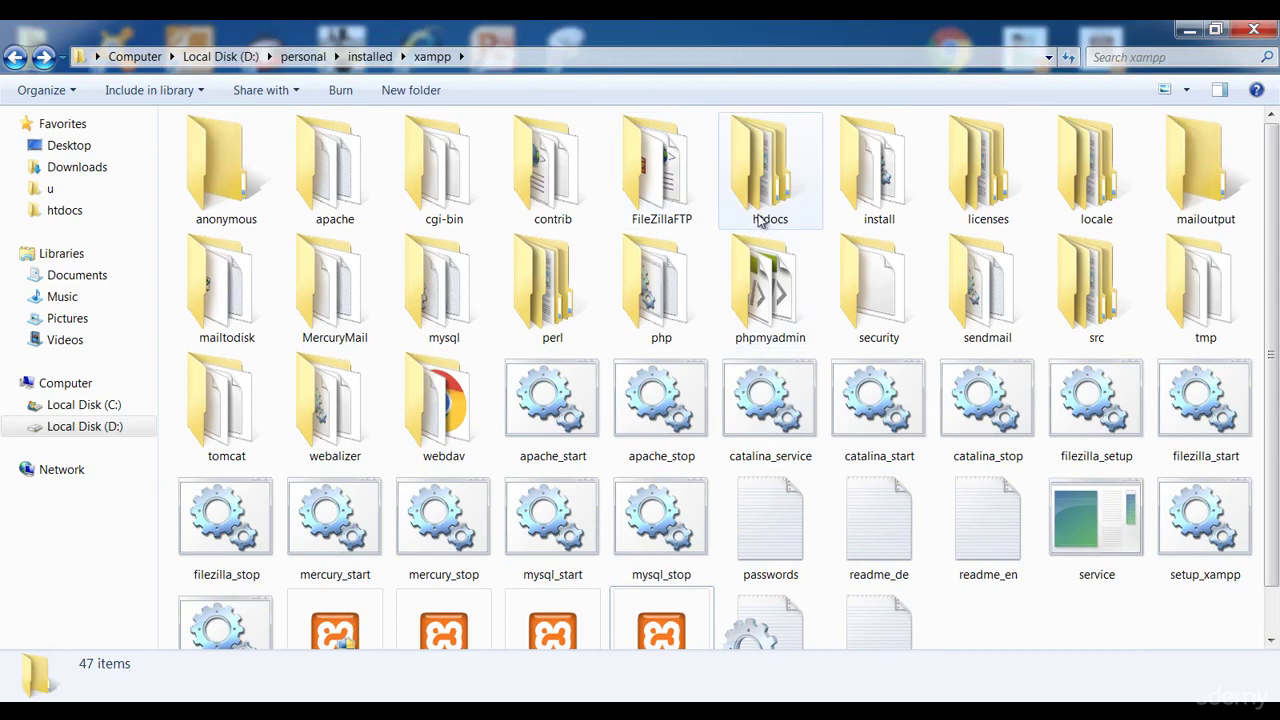
click(810, 202)
double_click(803, 200)
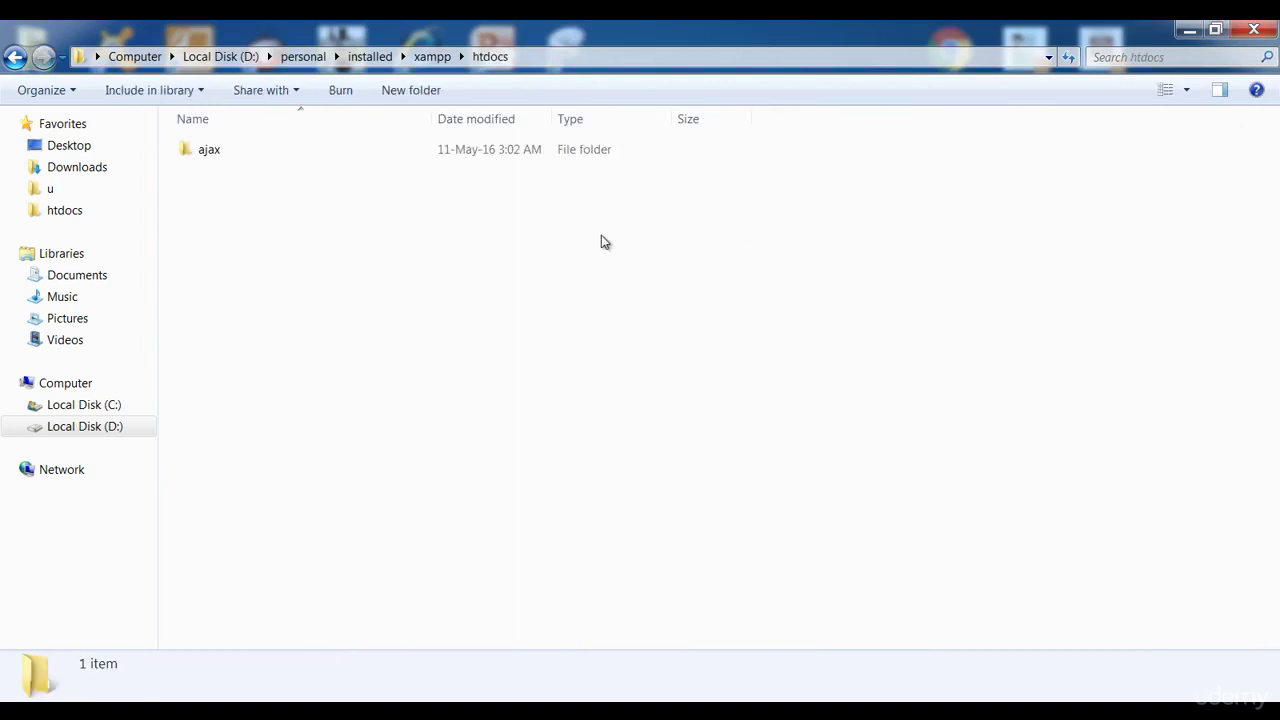
click(228, 151)
double_click(228, 151)
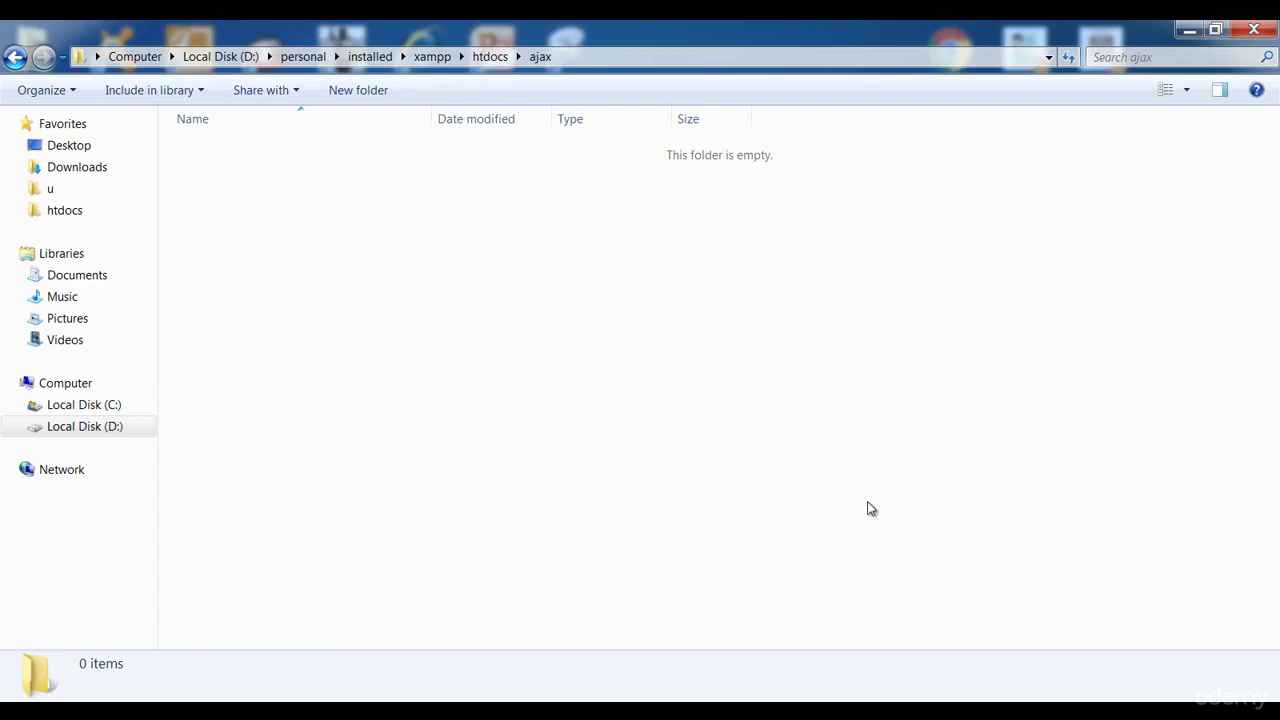
Restore the XAMPP Control Panel from the notification area to check the Apache and MySQL status, and close its window again
click(1112, 698)
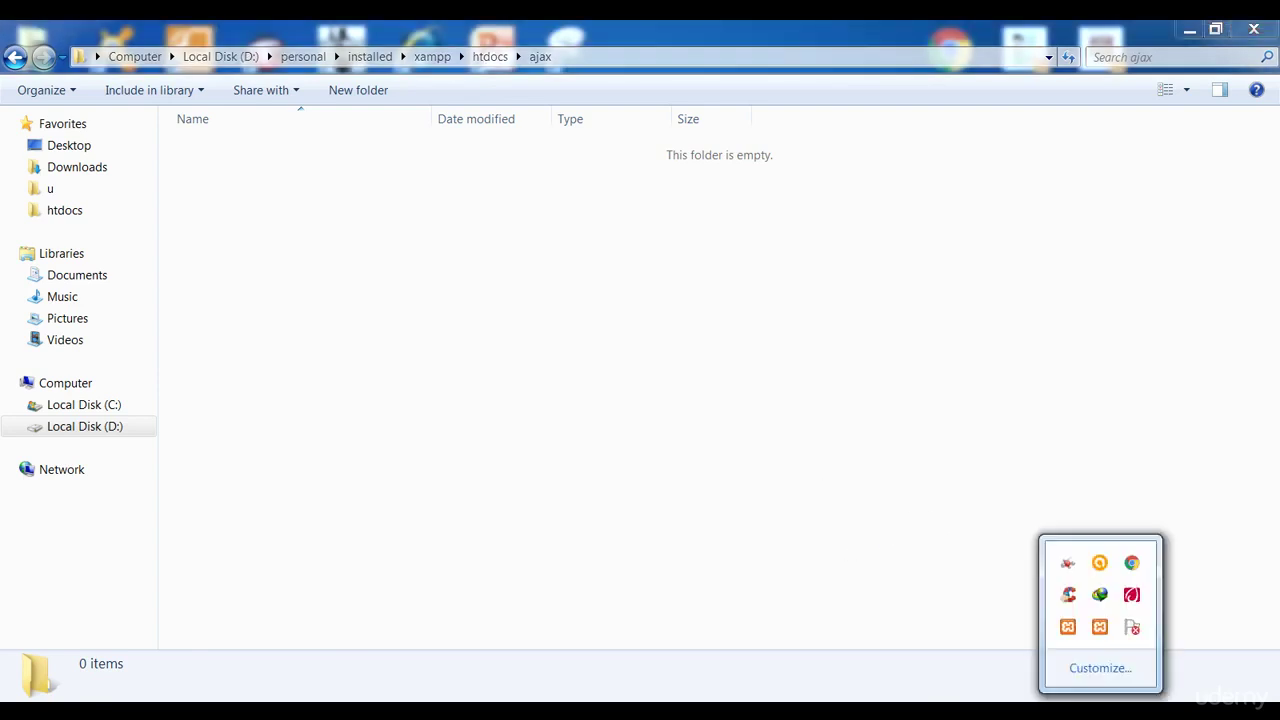
click(1099, 626)
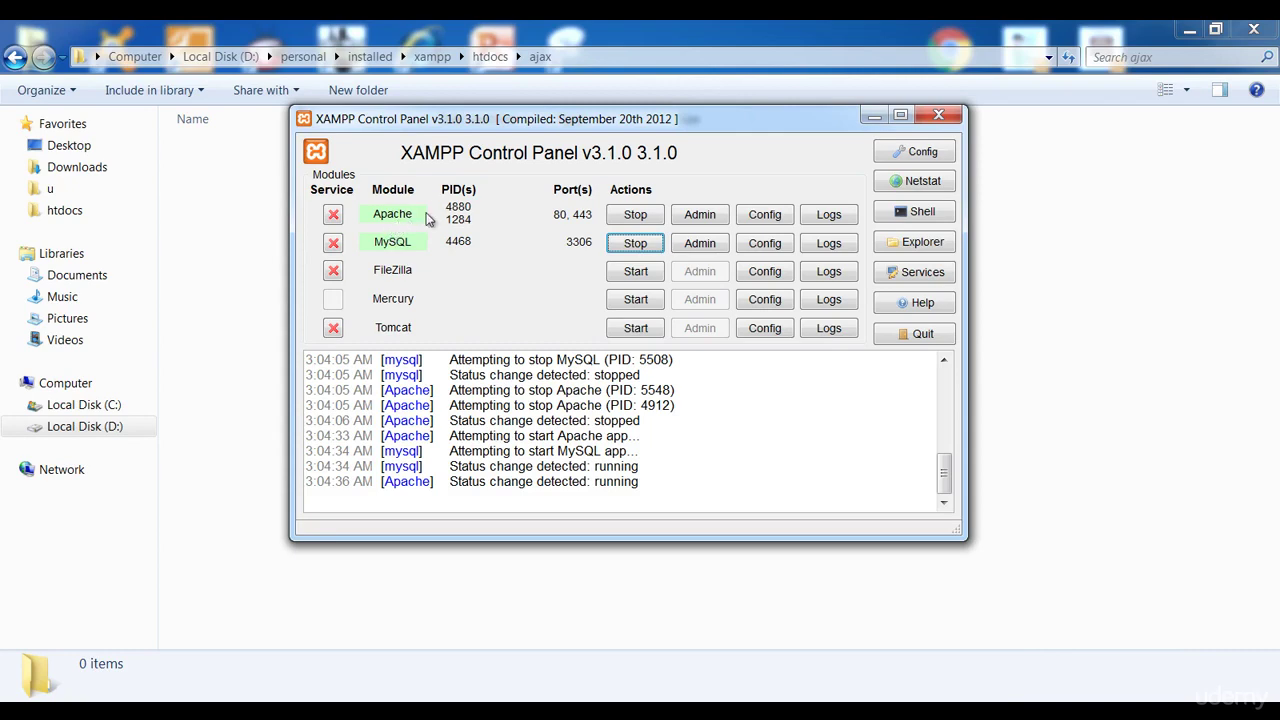
click(938, 117)
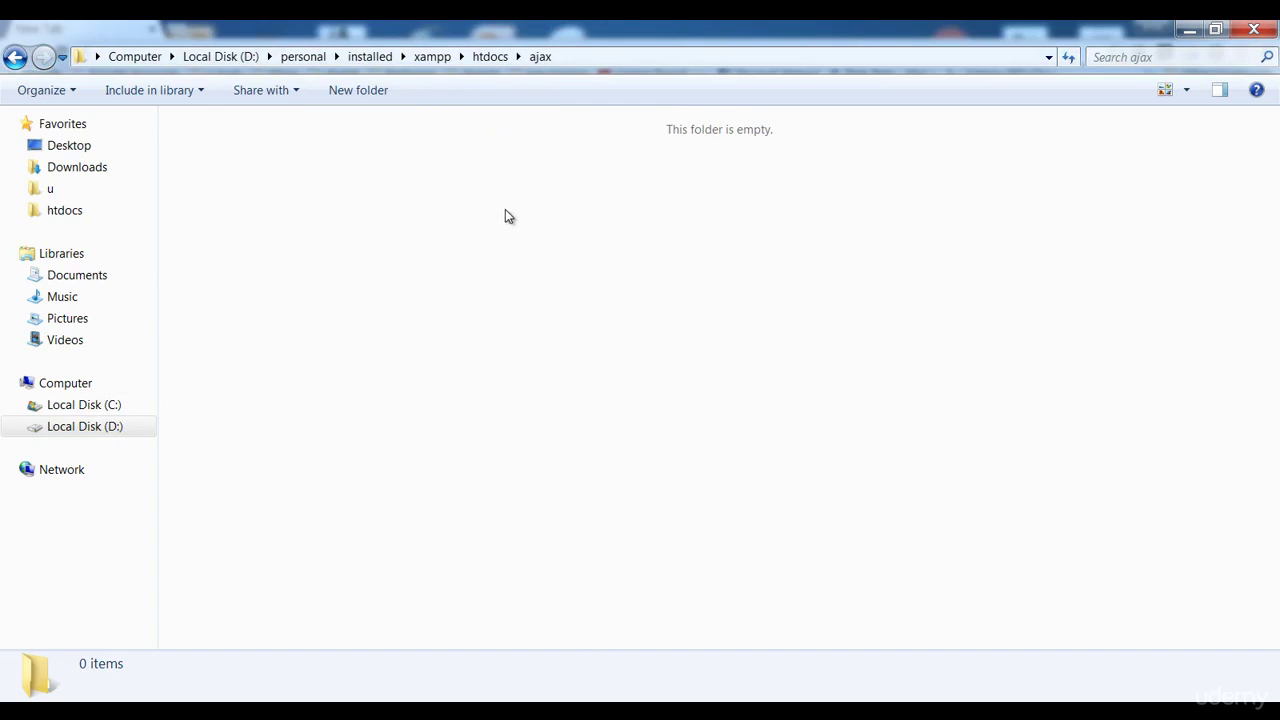
Go back up to the htdocs folder and reopen the ajax folder to show the project location
click(490, 56)
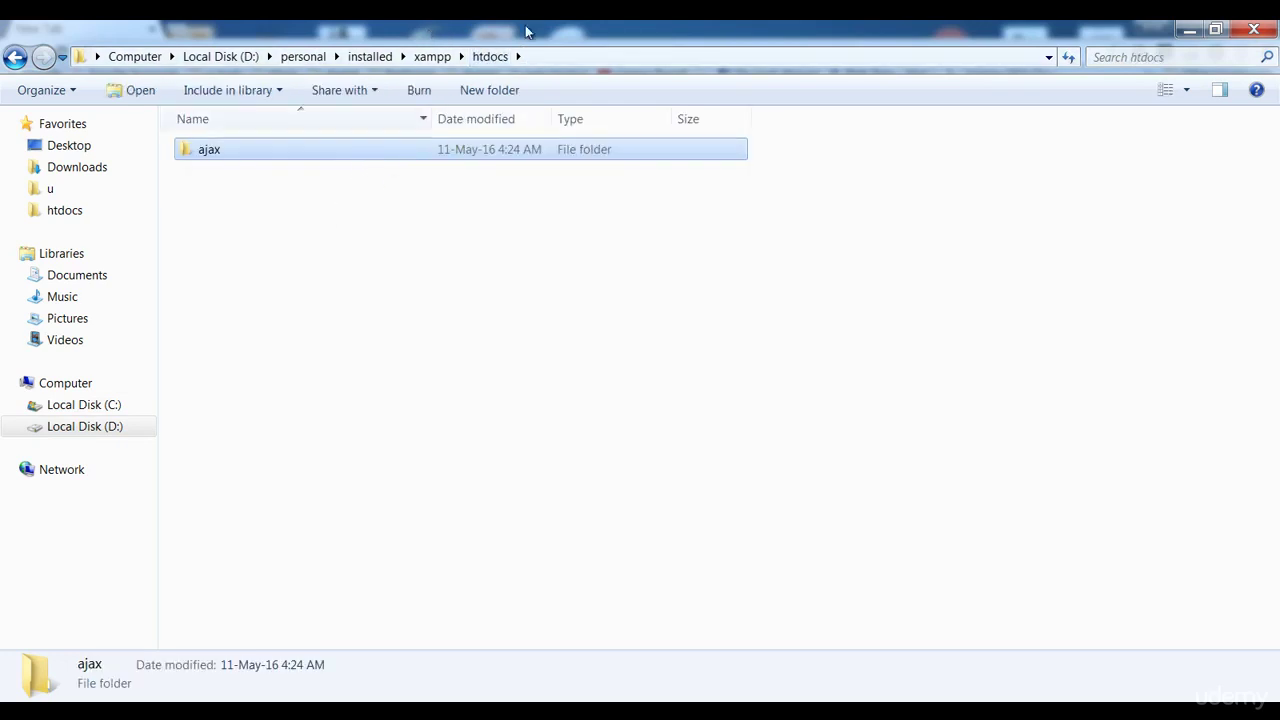
double_click(435, 148)
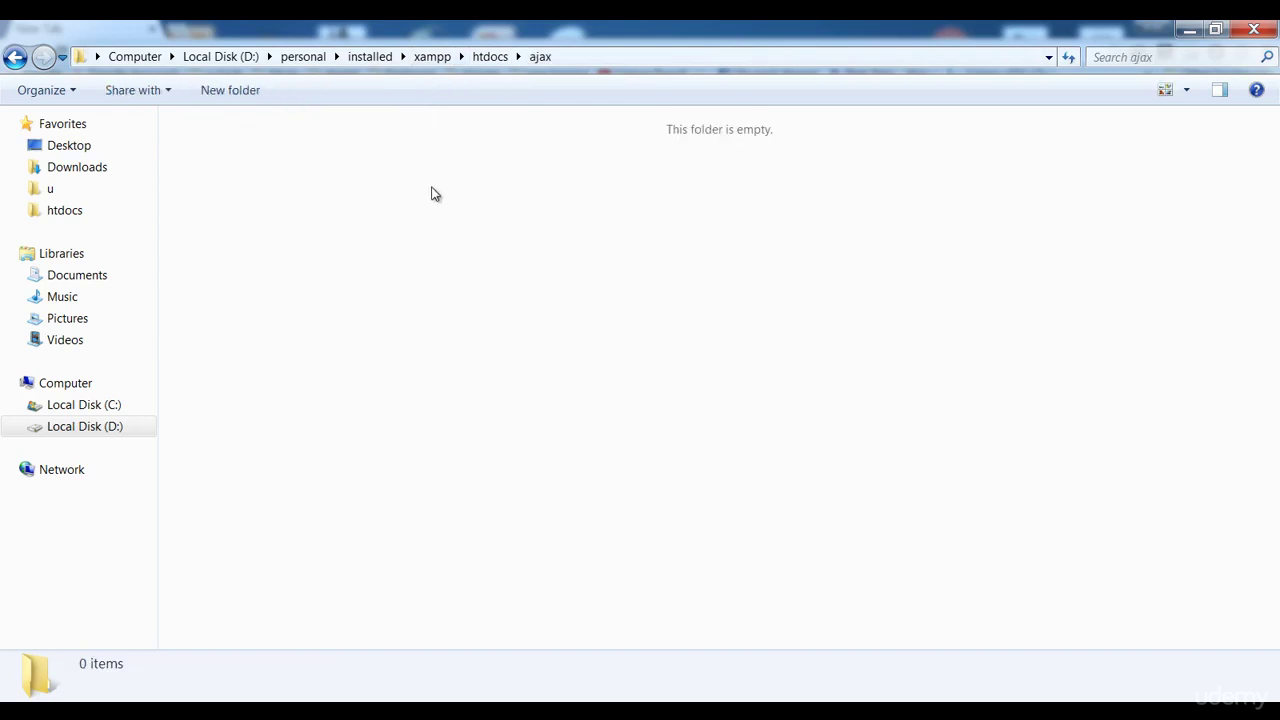